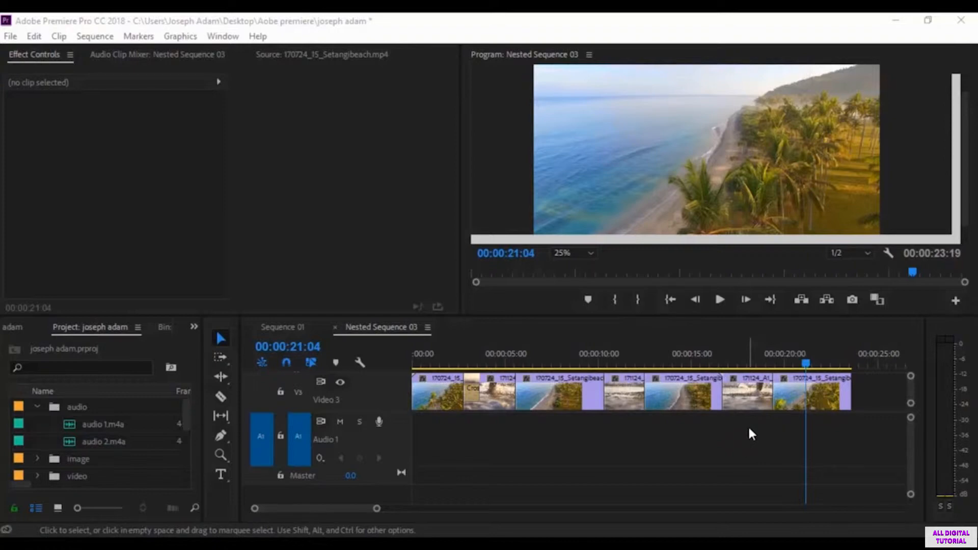
Return the playhead to the sequence start and place audio 1.m4a on the Audio 1 track from 00:00:00:00
left_click_drag(805, 362, 417, 368)
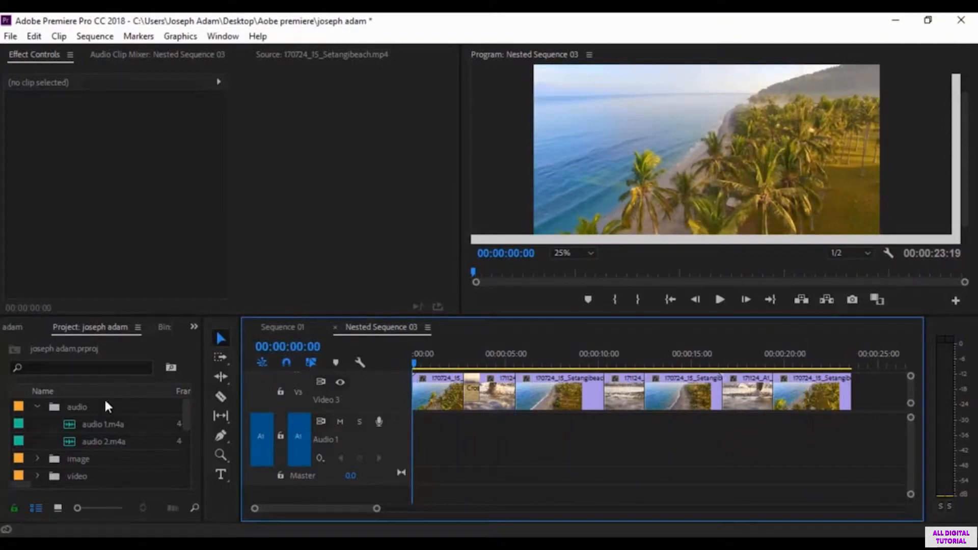
left_click(90, 440)
left_click(102, 424)
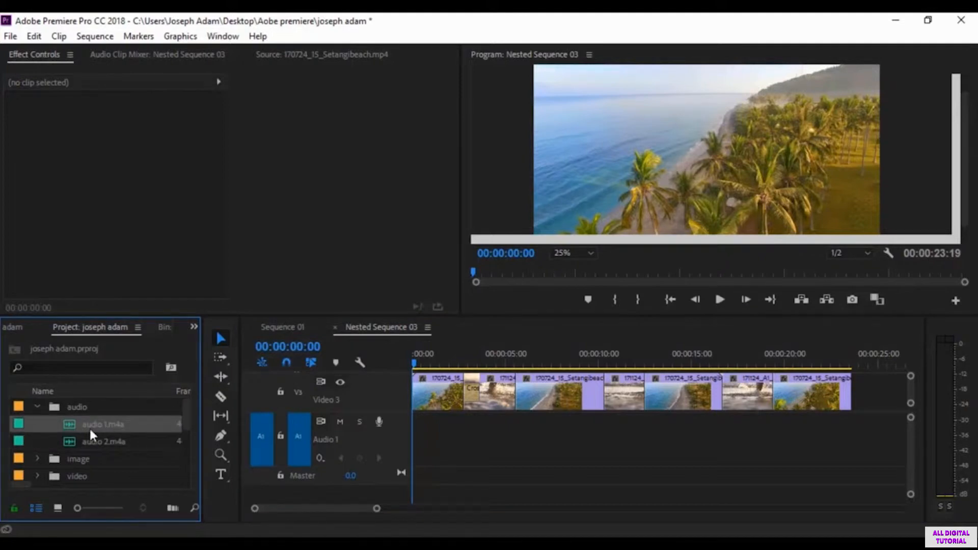
left_click_drag(97, 427, 402, 437)
Cut the audio 1.m4a clip with the Razor tool where the last video clip ends and delete the excess audio
mouse_move(359, 508)
left_mouse_down()
mouse_move(399, 508)
mouse_move(374, 509)
left_mouse_up()
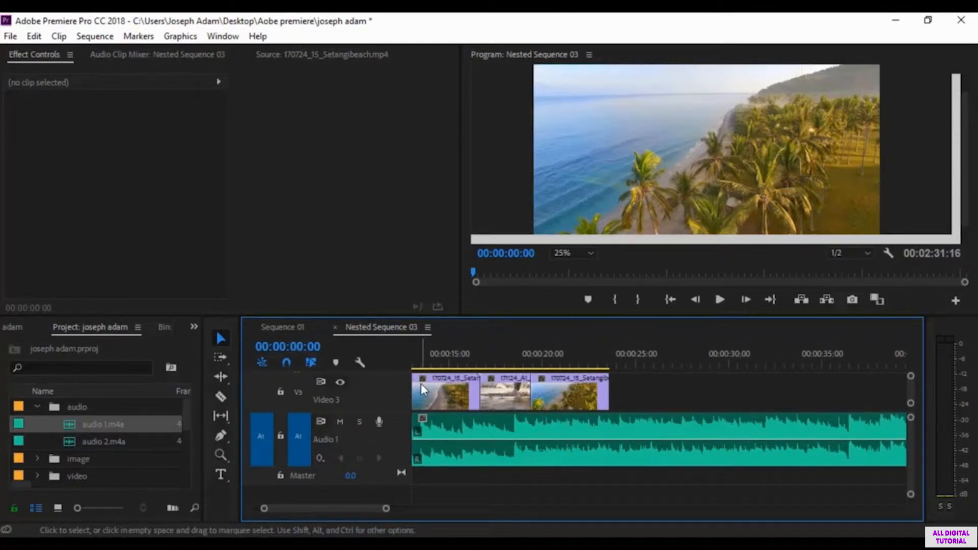
left_click(220, 398)
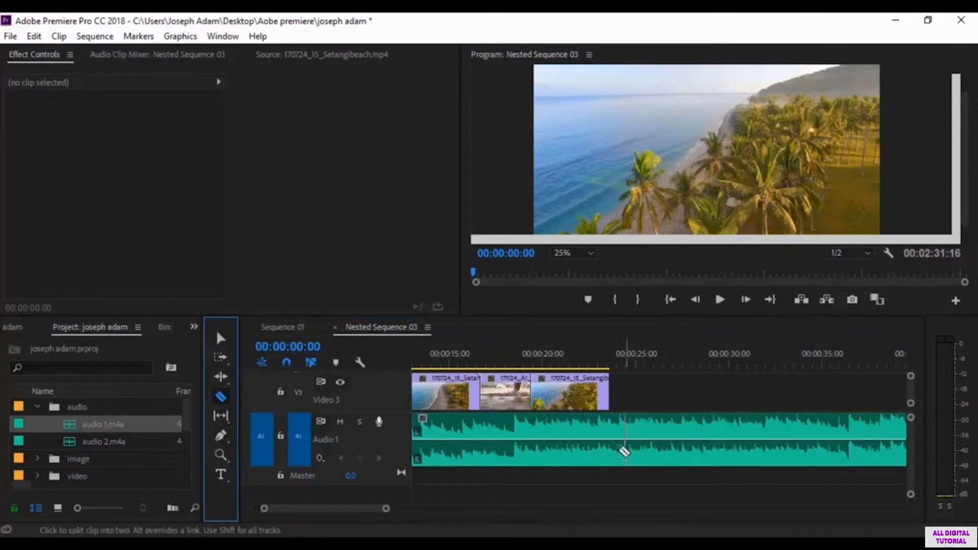
left_click(609, 444)
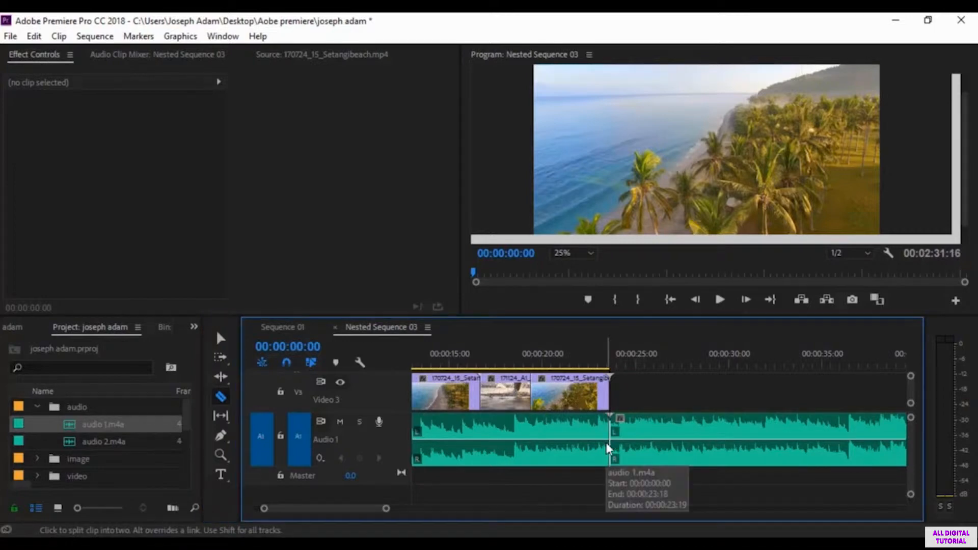
left_click(220, 338)
left_click(545, 447)
left_click(648, 447)
key("Delete")
left_click_drag(327, 508, 314, 509)
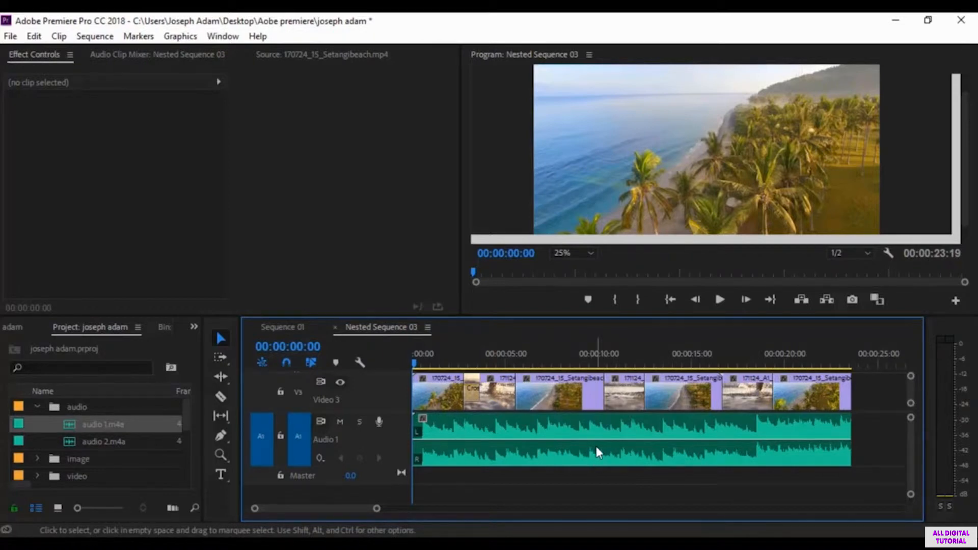
Select the trimmed audio clip and play the first few seconds of the sequence to hear its level
left_click(534, 455)
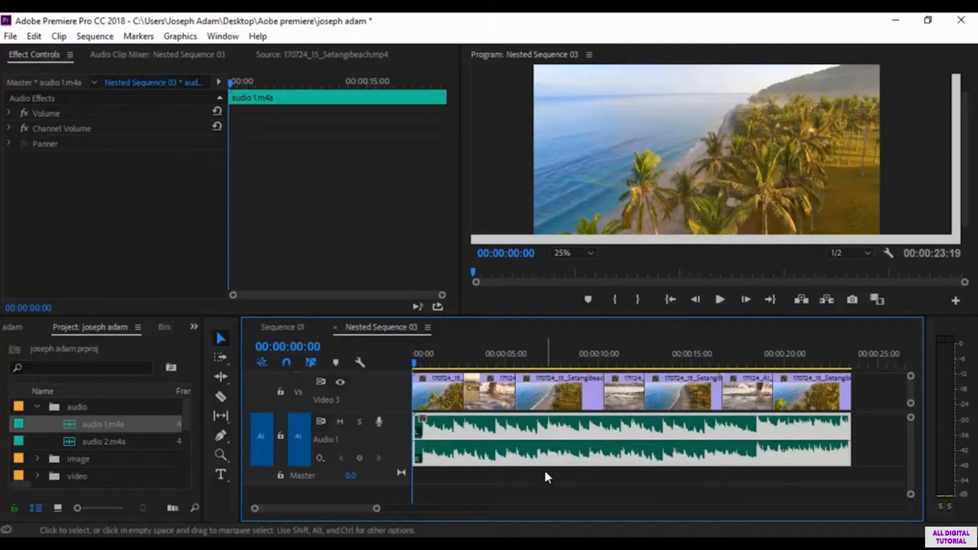
key("space")
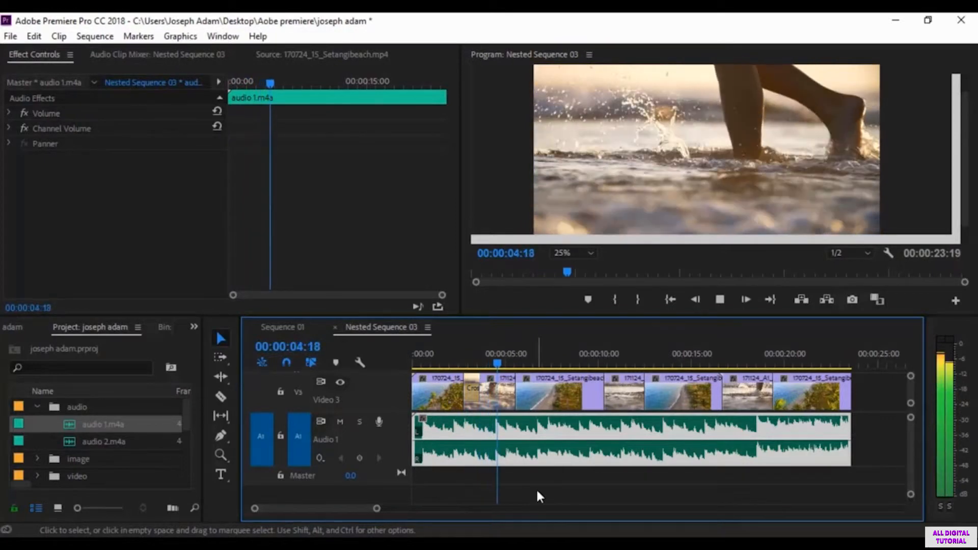
key("space")
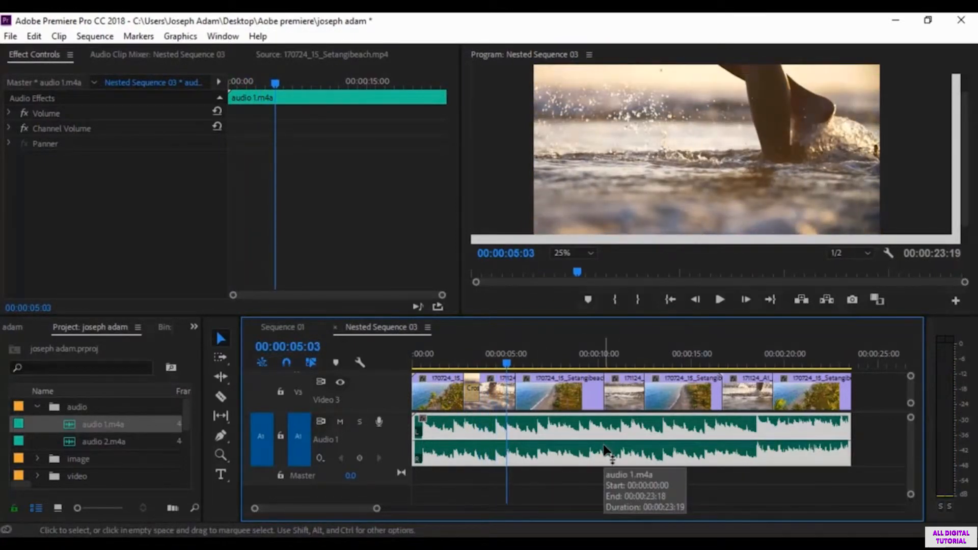
Adjust the audio clip's gain by 10 dB with the Audio Gain command
right_click(545, 457)
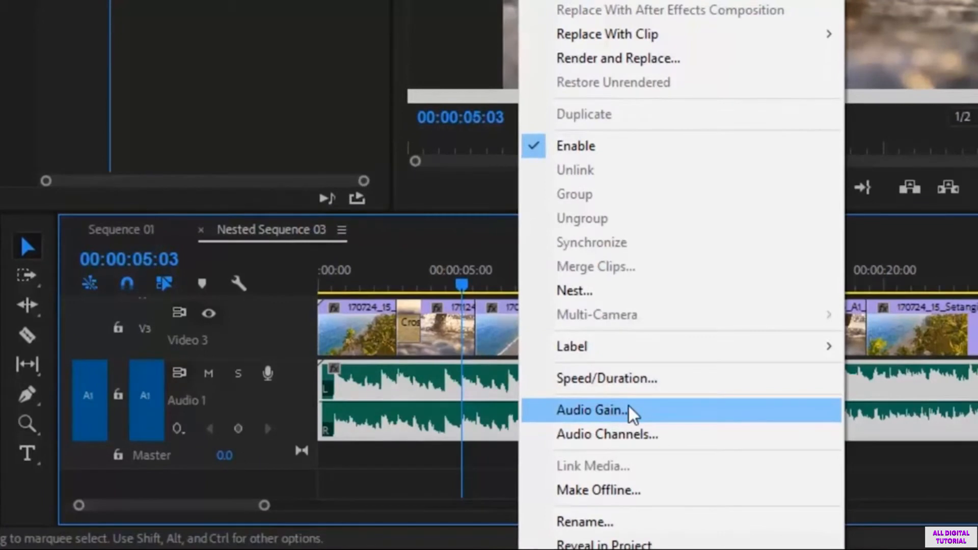
left_click(632, 411)
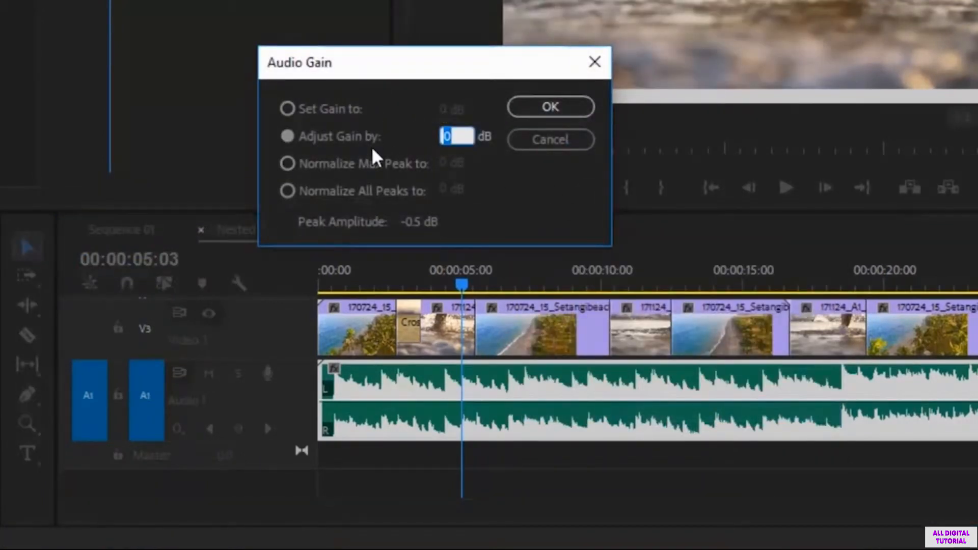
left_click(492, 183)
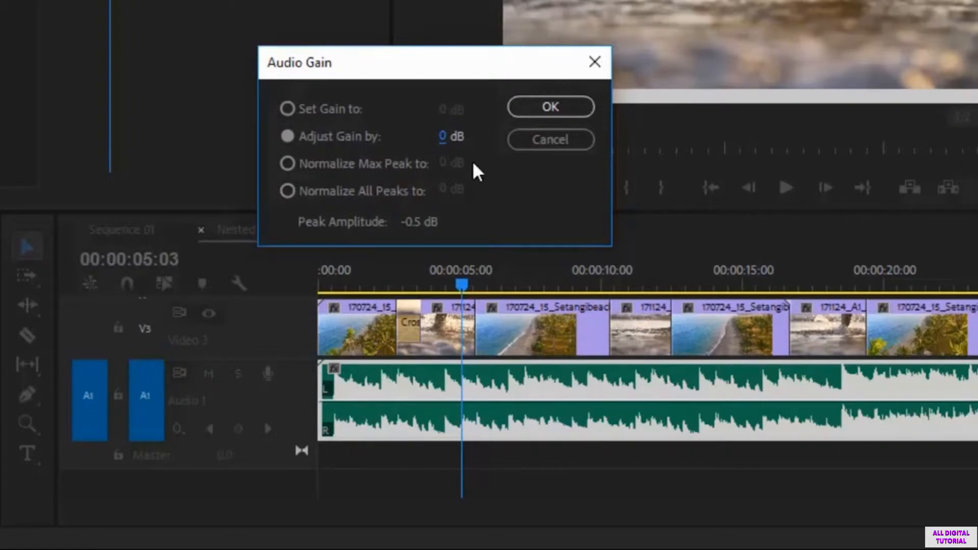
left_click_drag(457, 146, 569, 139)
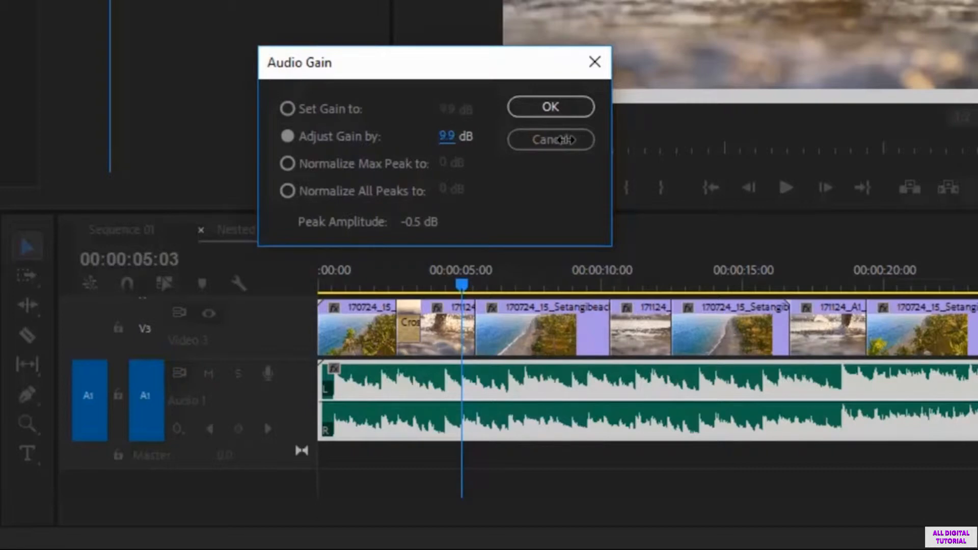
left_click(458, 138)
type("10")
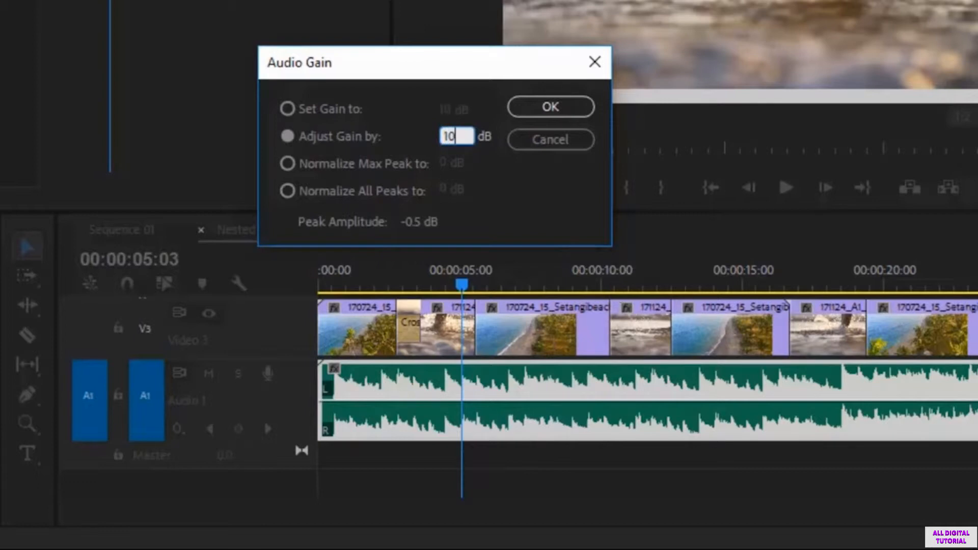
left_click(551, 106)
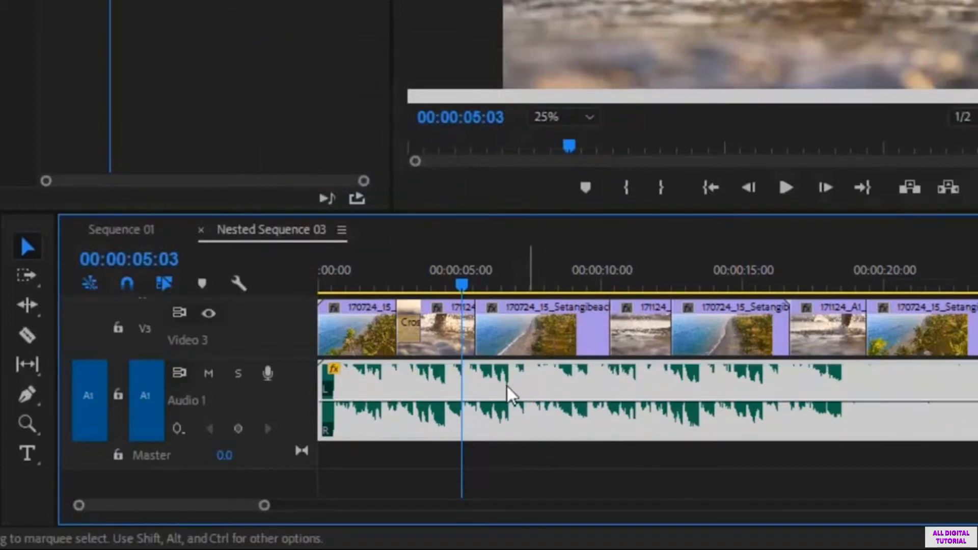
Play the sequence again from 00:00:00:00 to listen to the amplified audio, stopping after about five seconds
left_click_drag(463, 289, 306, 267)
left_click(306, 267)
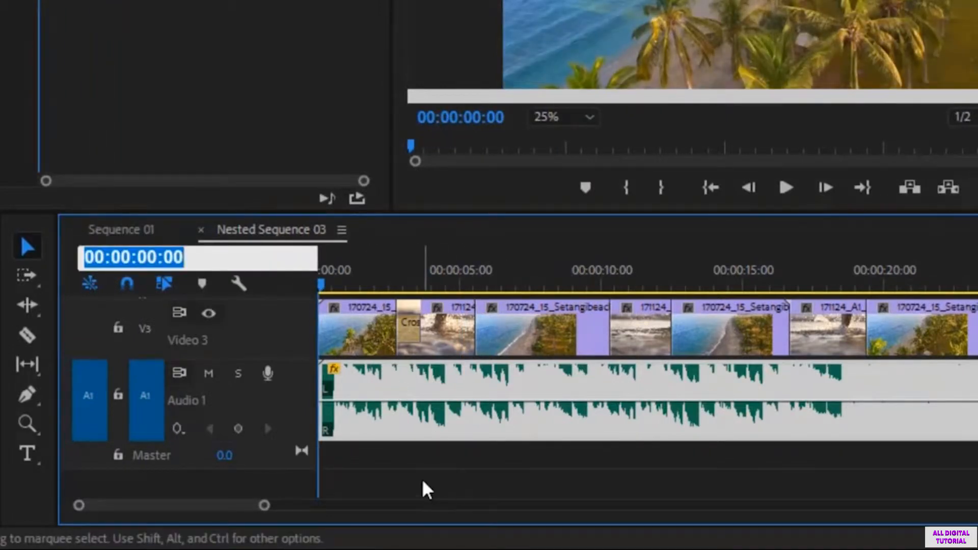
left_click(784, 196)
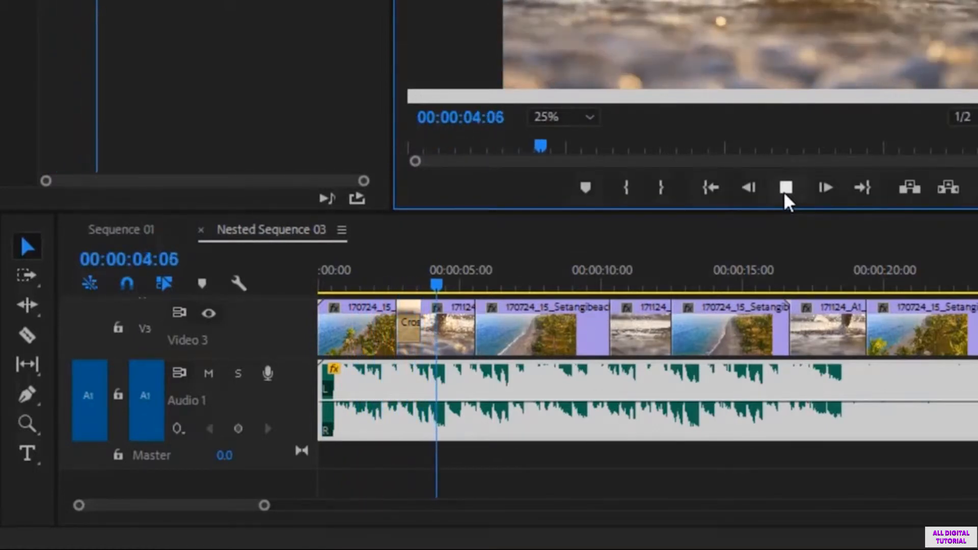
left_click(785, 193)
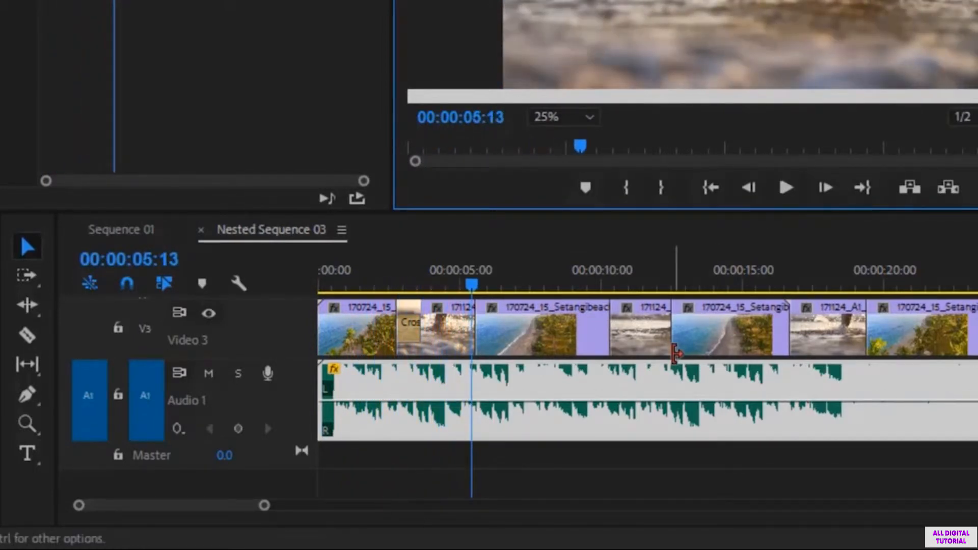
Adjust the audio clip's gain by -10 dB and play the sequence onward to hear the level
right_click(531, 394)
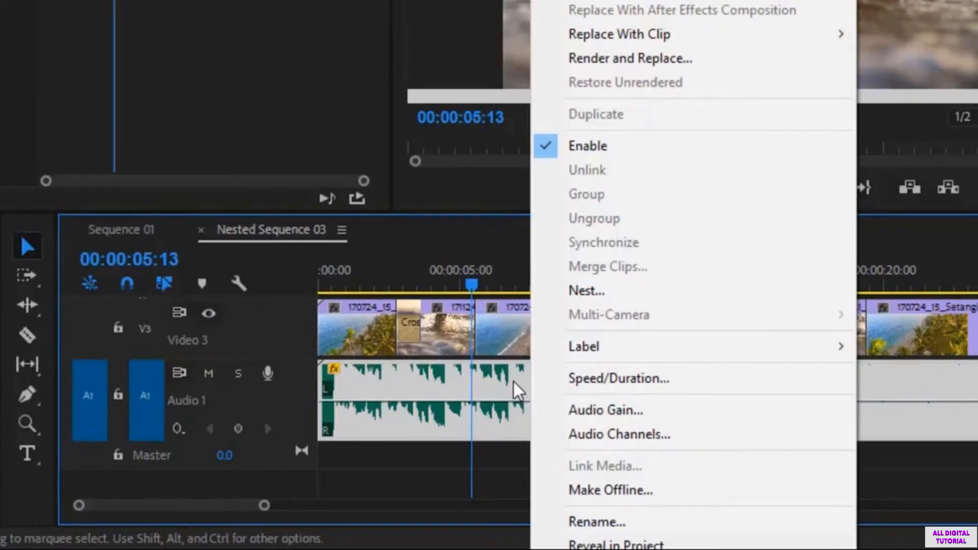
left_click(661, 411)
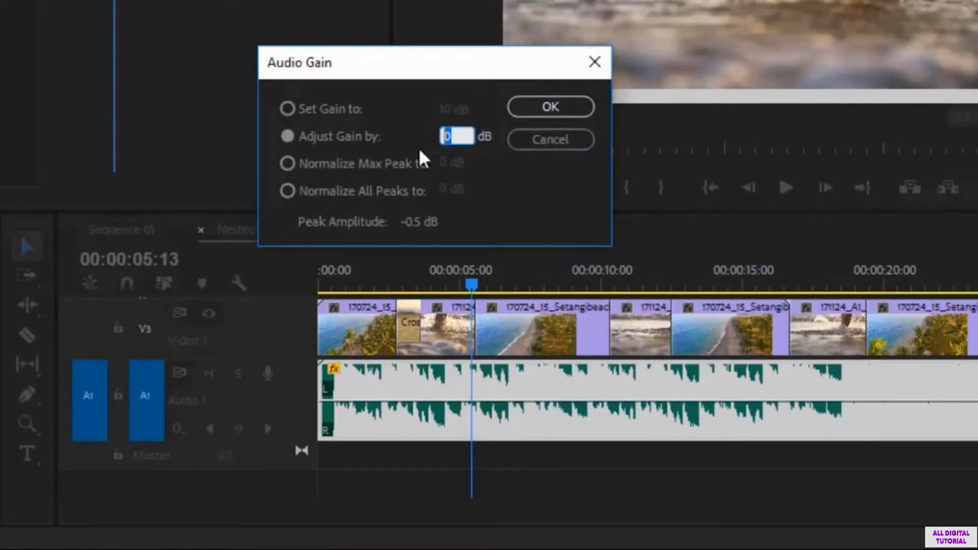
type("-10")
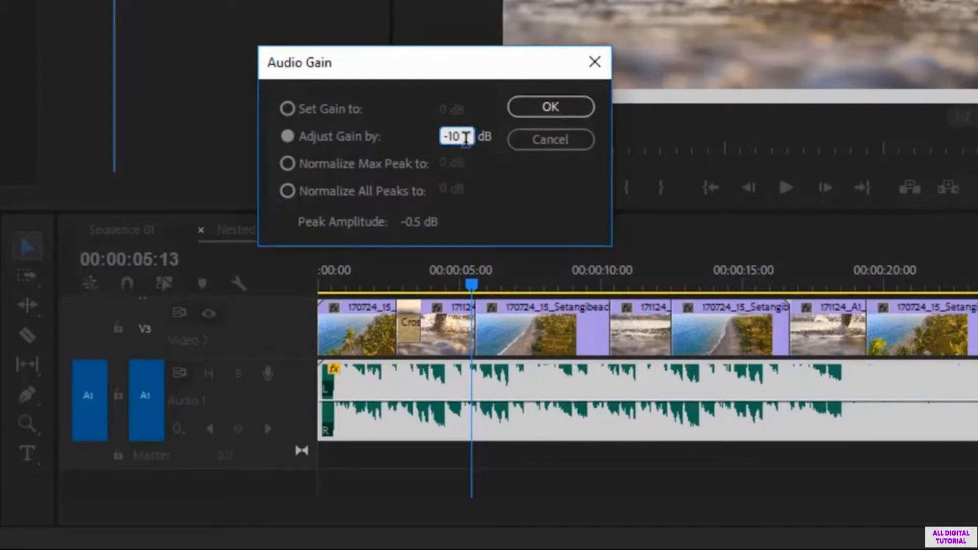
left_click(485, 165)
left_click_drag(456, 138, 392, 148)
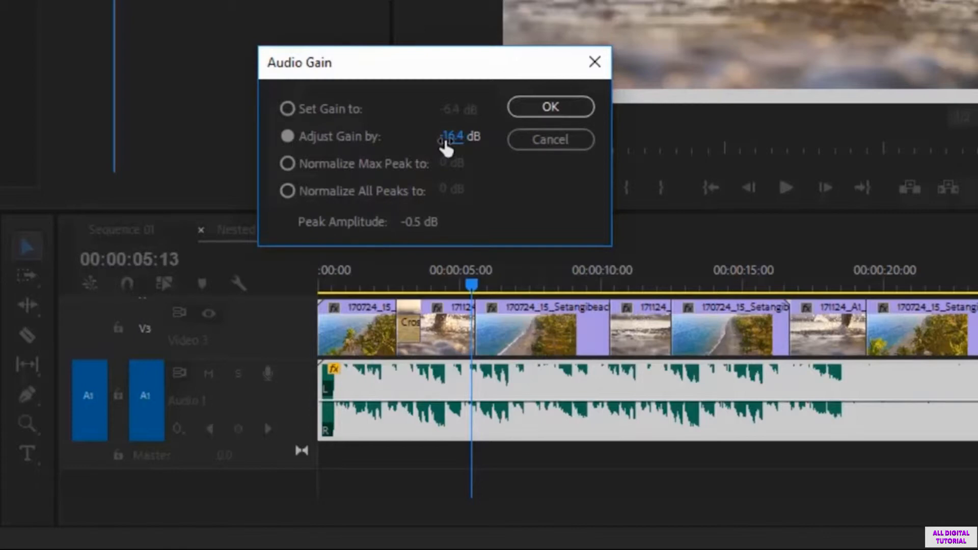
left_click_drag(450, 137, 677, 148)
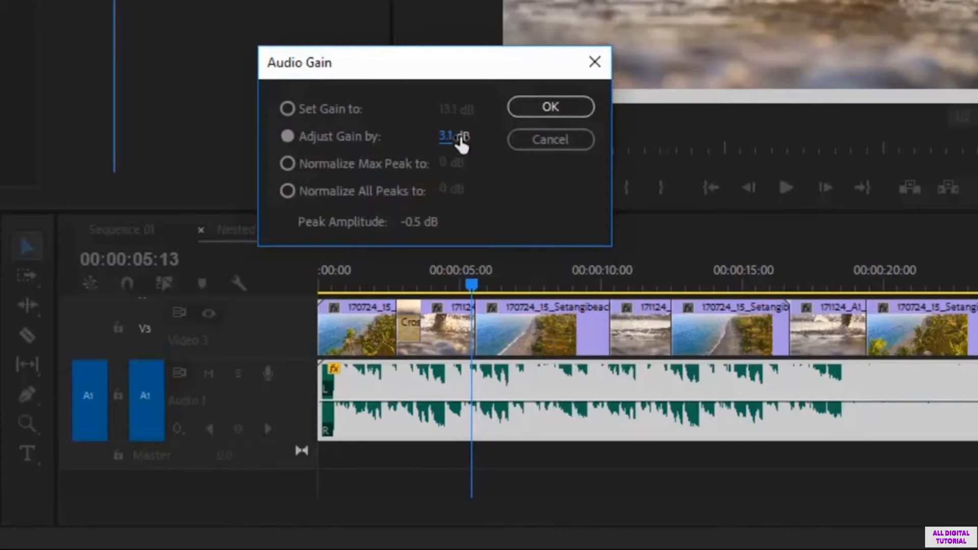
left_click_drag(461, 140, 397, 149)
left_click(453, 137)
type("-10")
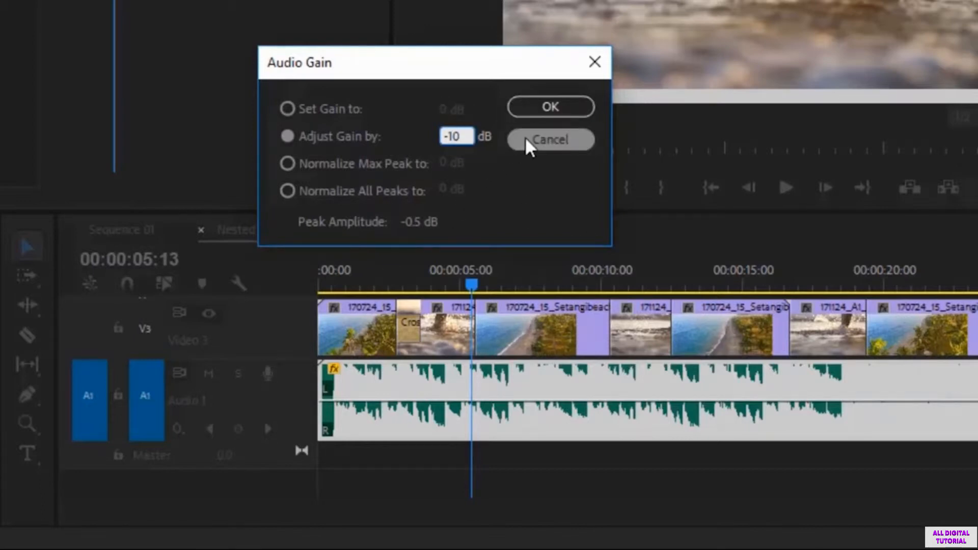
left_click(540, 113)
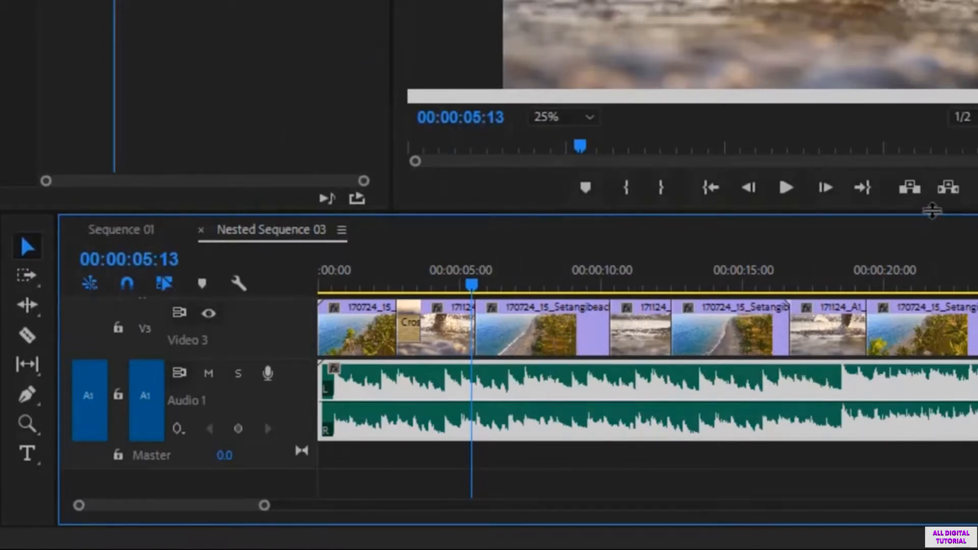
key("space")
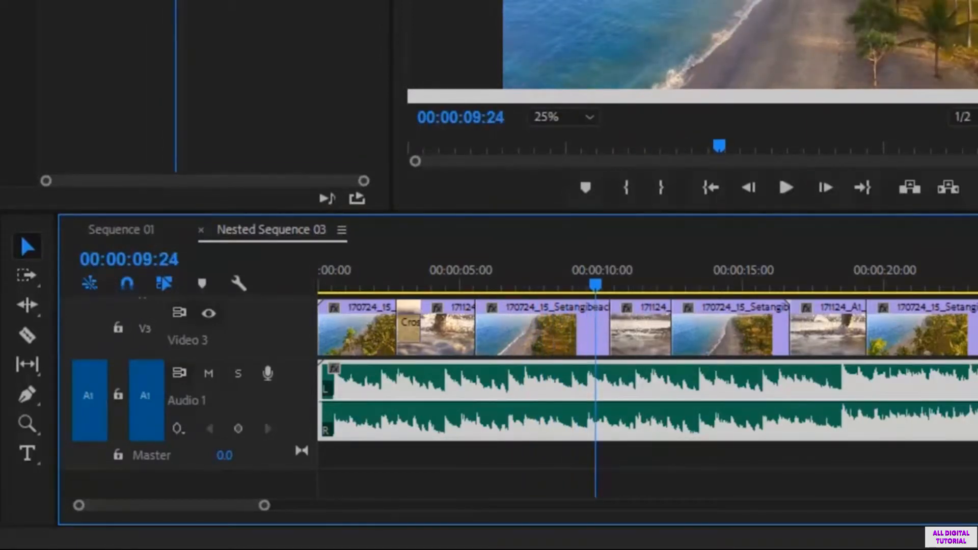
Adjust the audio clip's gain by -5 dB and play a few seconds of the sequence to check the volume
right_click(514, 386)
left_click(619, 409)
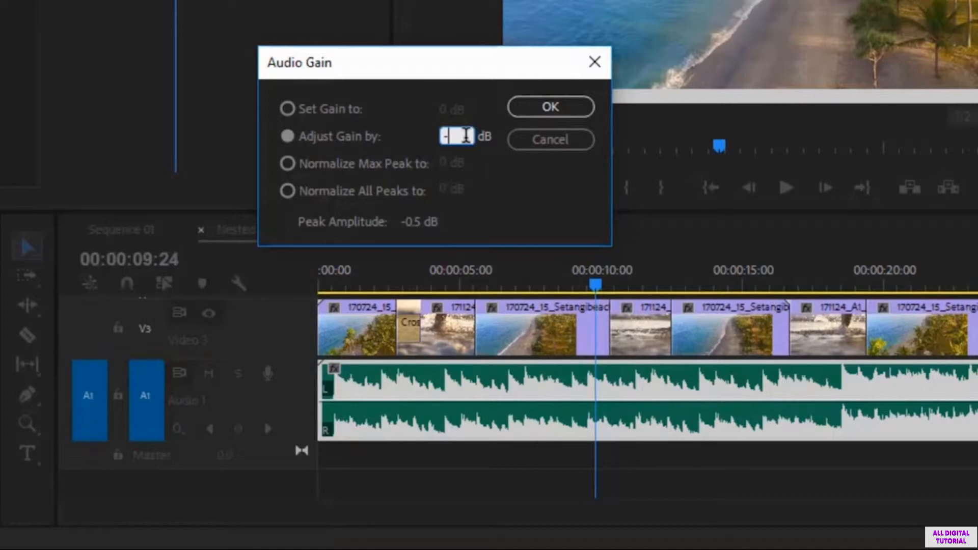
left_click(550, 107)
key("space")
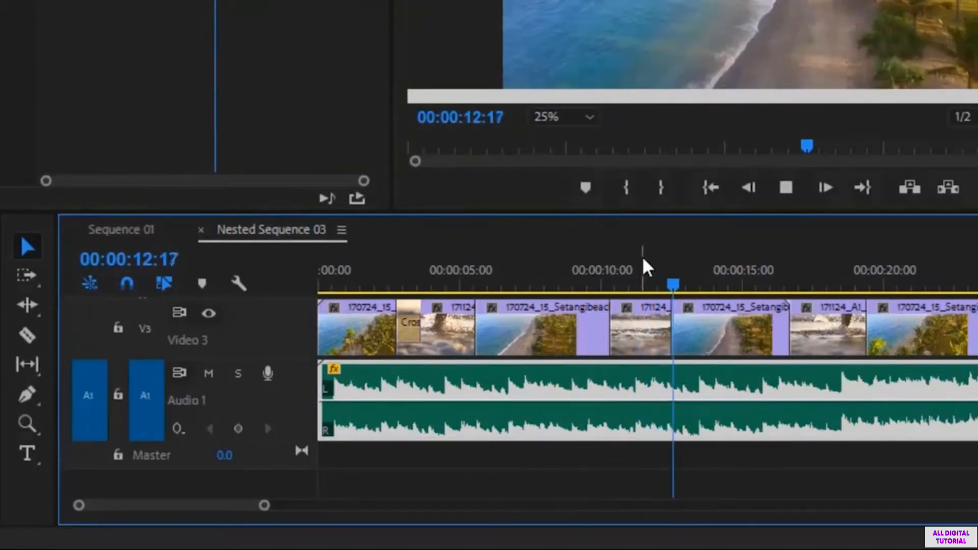
key("space")
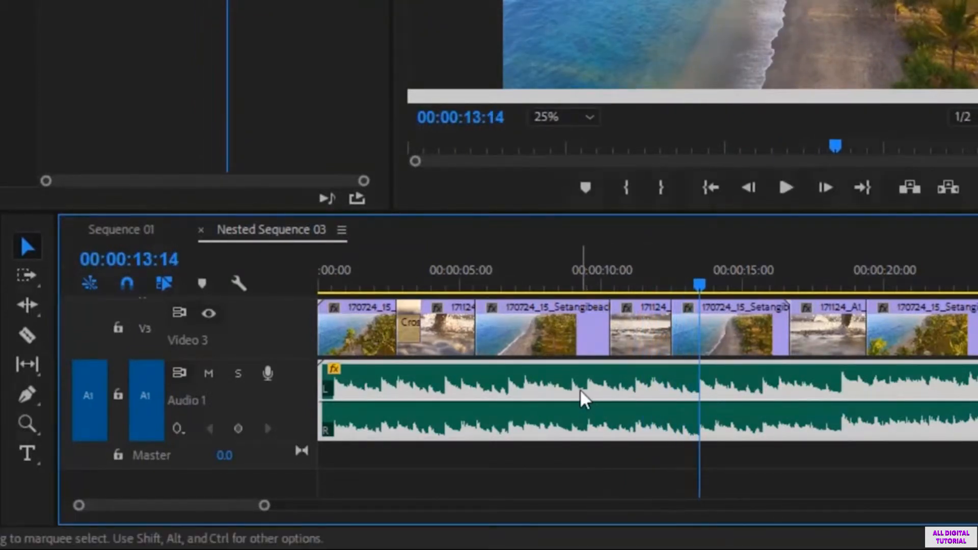
Review the audio clip's Audio Gain options and close the dialog without applying anything
mouse_move(583, 397)
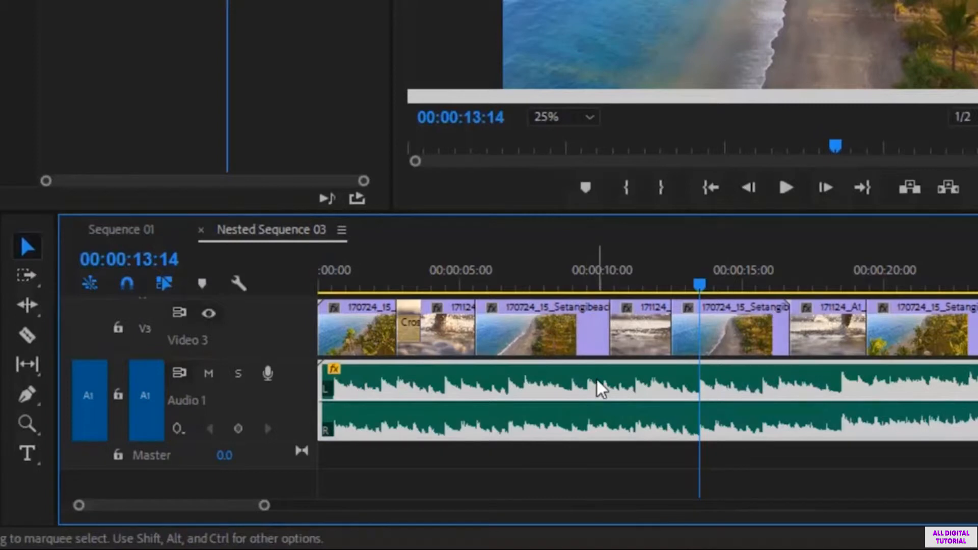
right_click(597, 381)
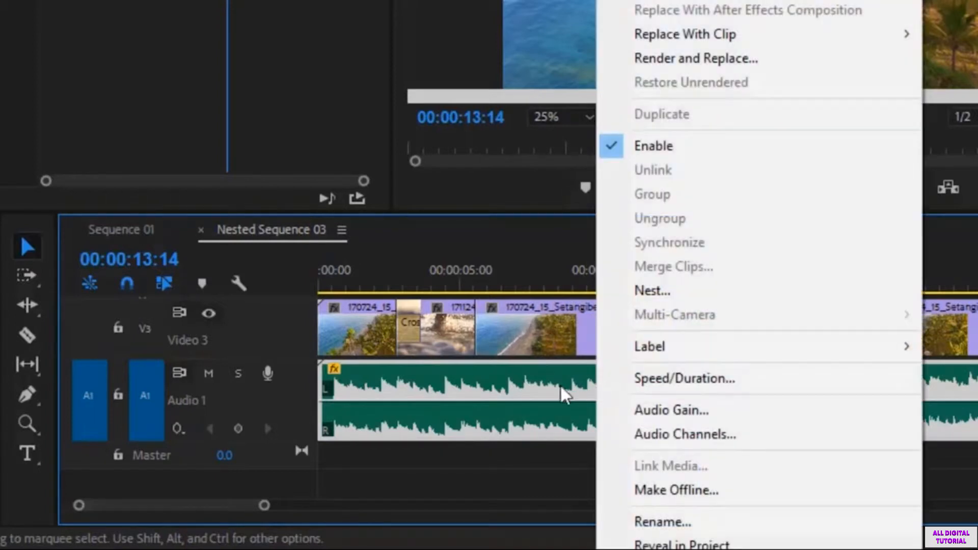
left_click(679, 410)
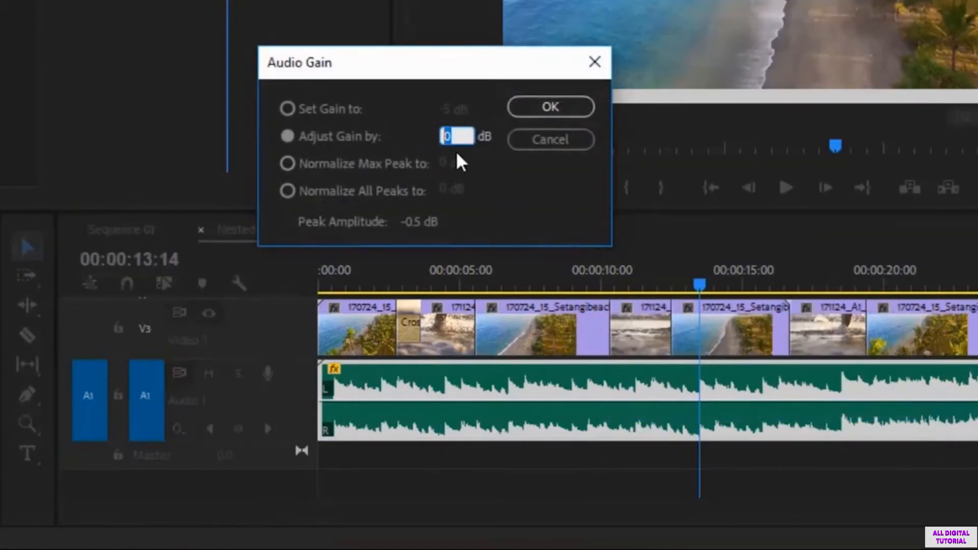
left_click(483, 164)
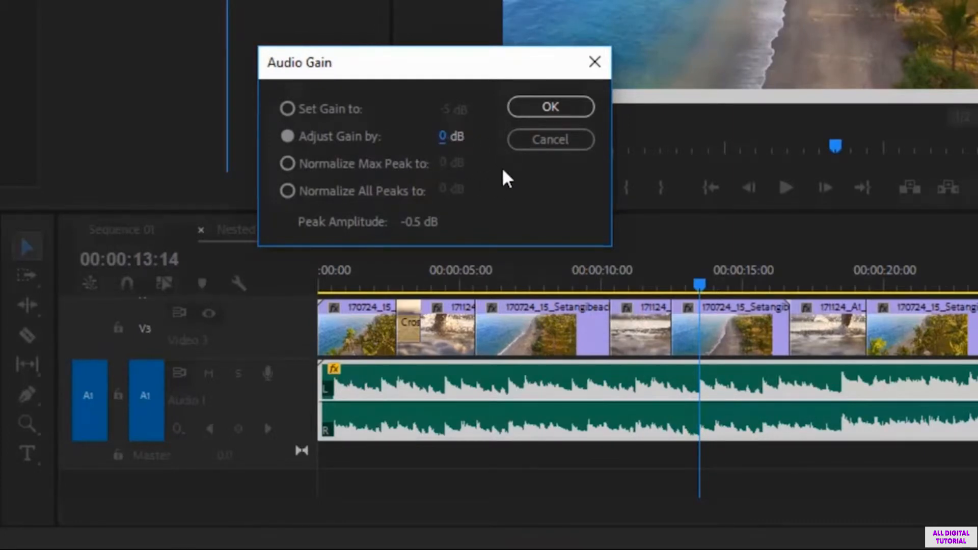
left_click(572, 147)
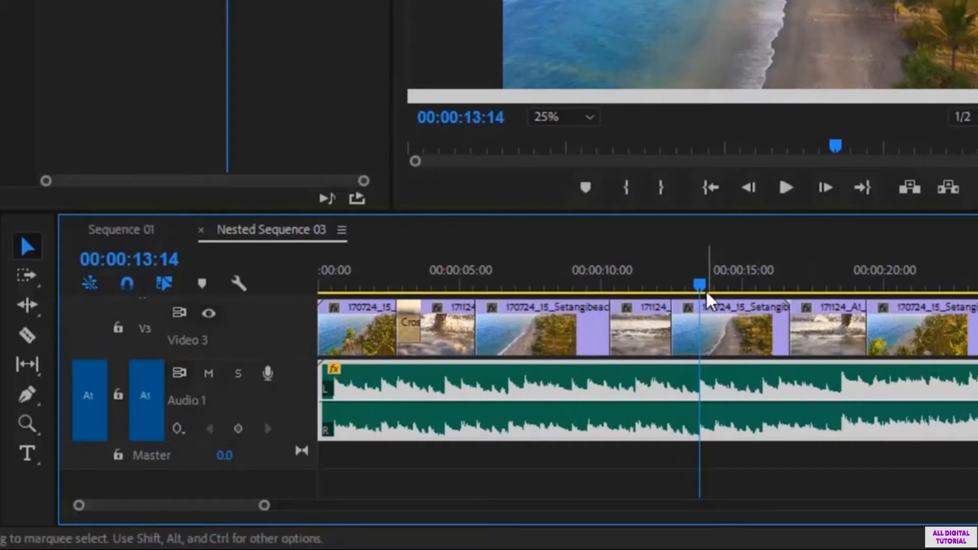
Add a volume keyframe to the audio clip on Audio 1 at 00:00:20:21
left_click_drag(703, 285, 905, 284)
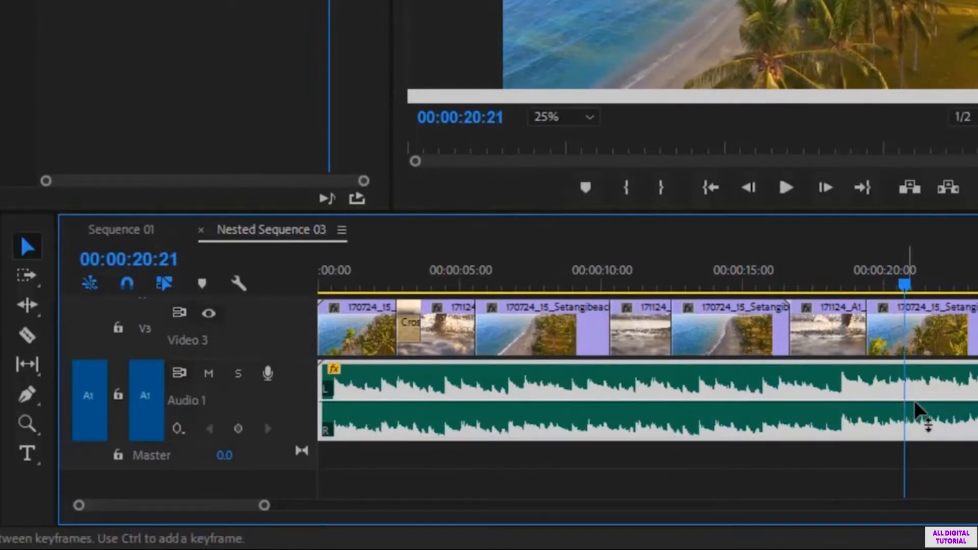
left_click(176, 429)
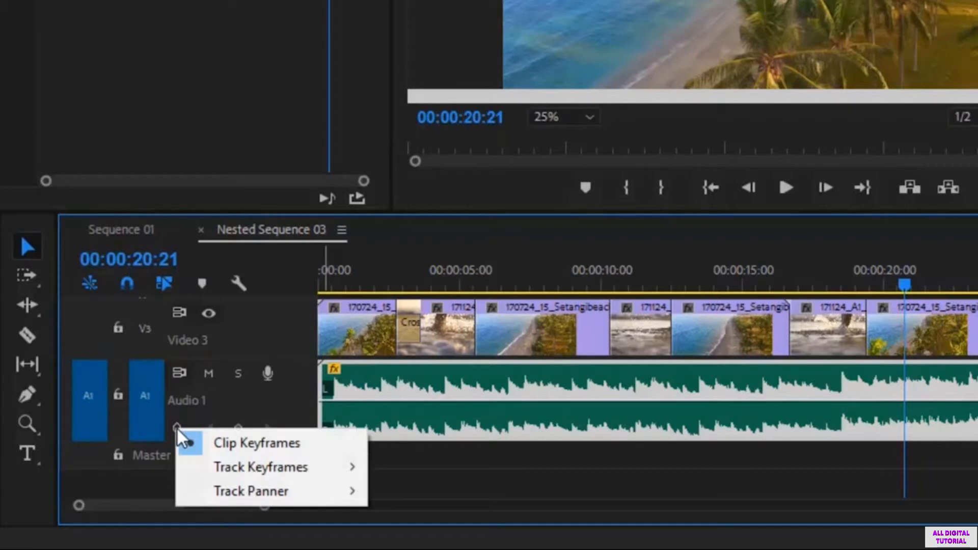
left_click(234, 404)
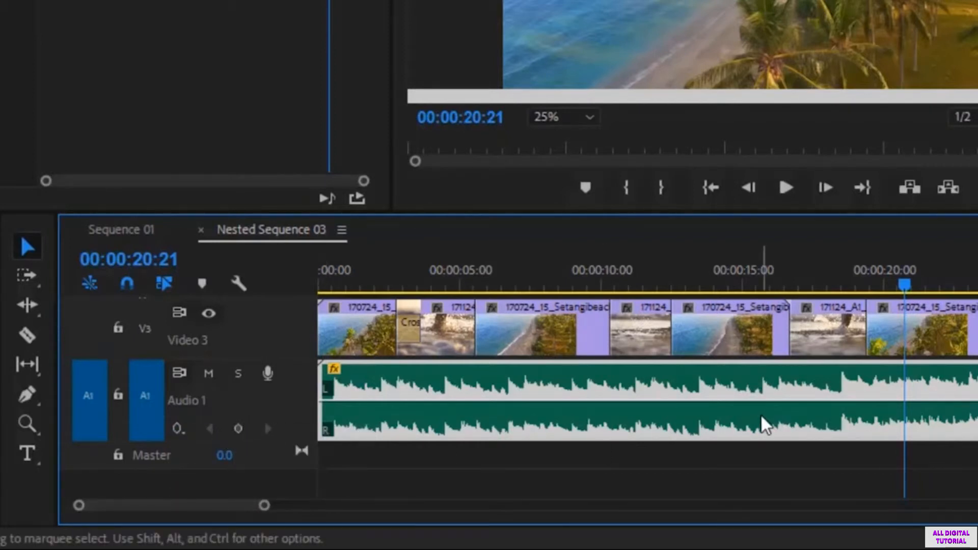
left_click(239, 429)
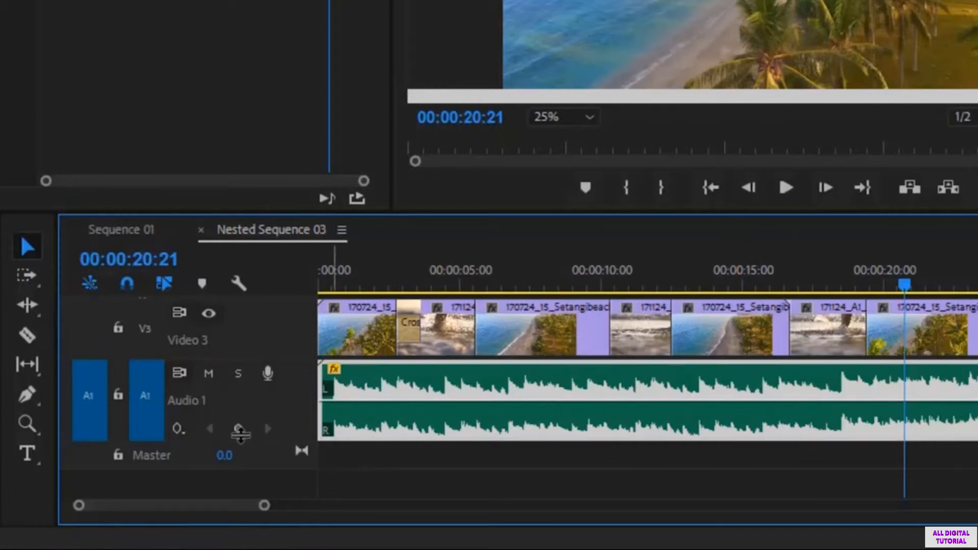
left_click(239, 428)
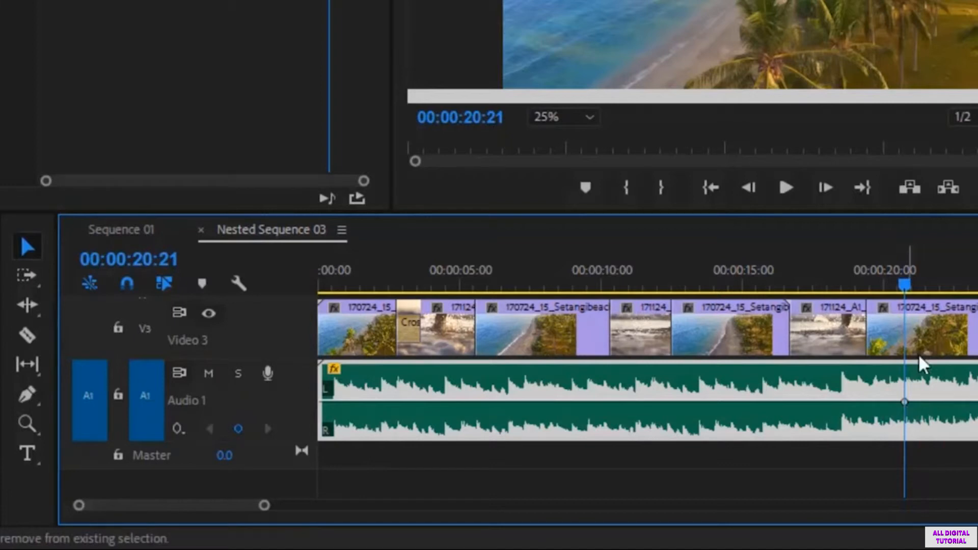
Add an end keyframe at 00:00:23:17, lower it to fade the audio out, and play the ending from 00:00:19:07
left_click_drag(906, 284, 977, 287)
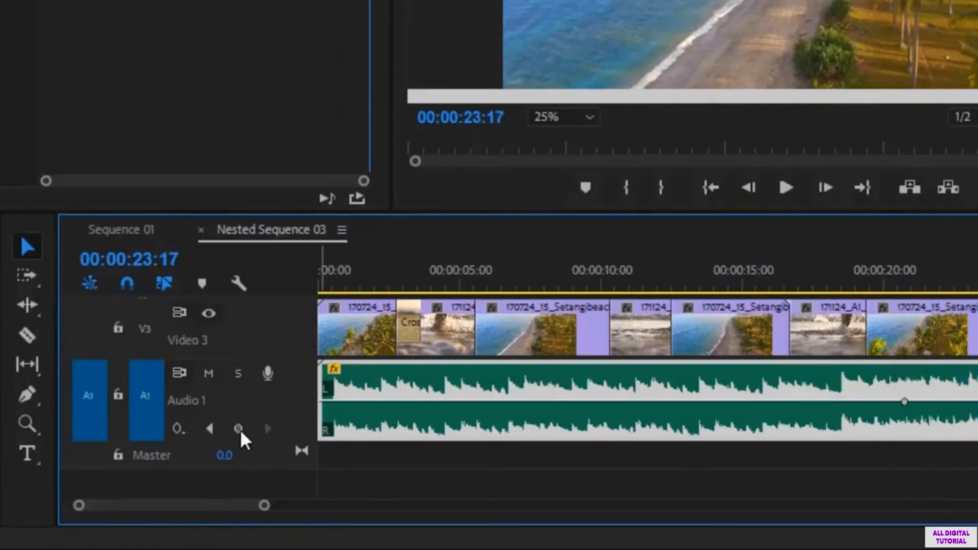
left_click_drag(977, 286, 786, 313)
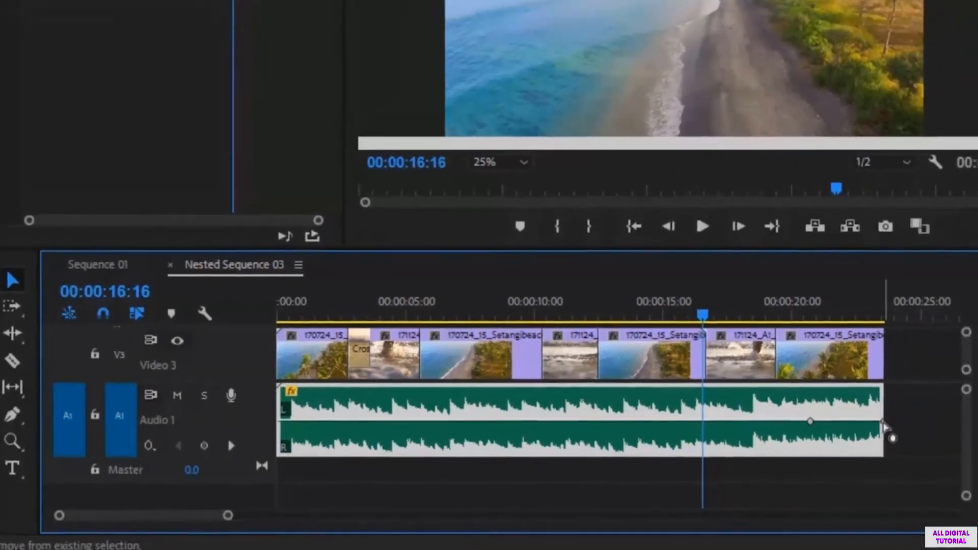
left_click_drag(867, 425, 876, 483)
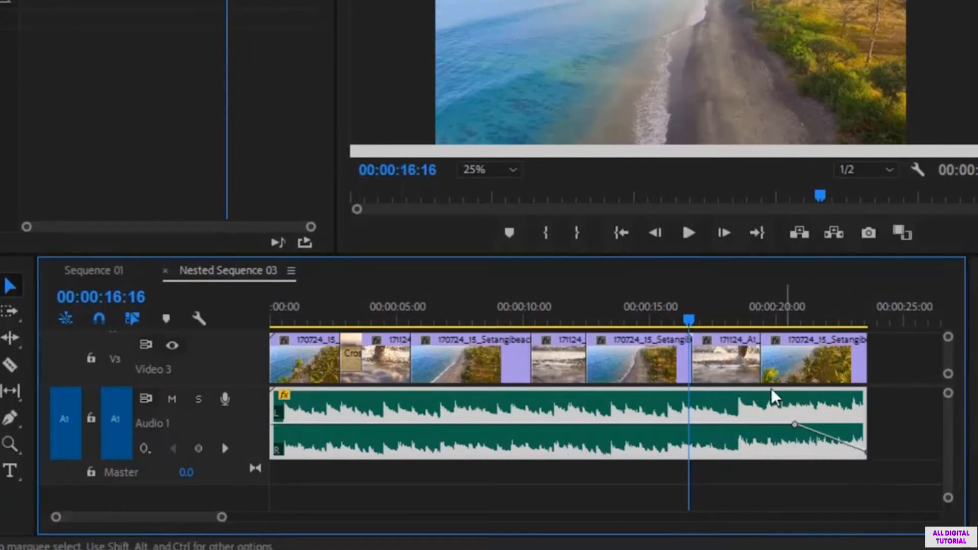
left_click(758, 320)
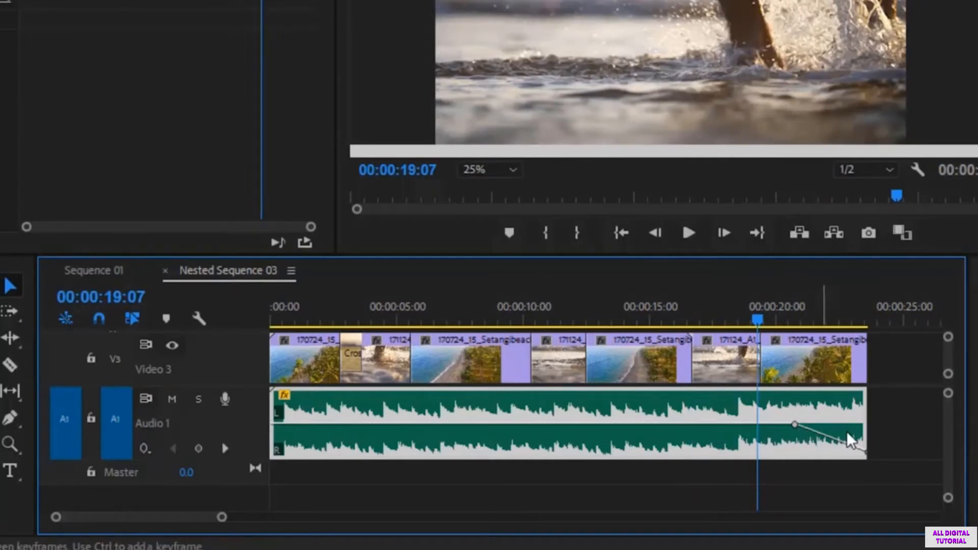
left_click(696, 236)
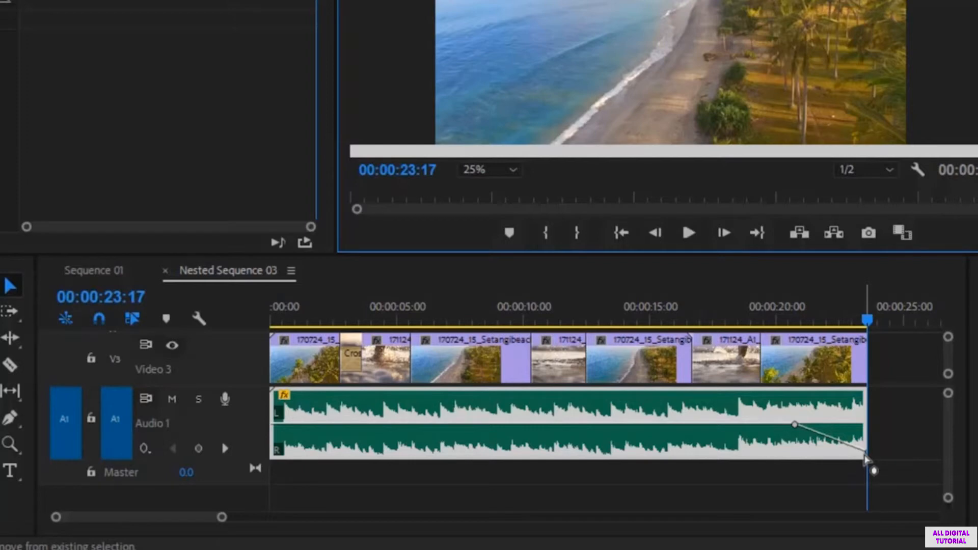
Raise the audio clip's end keyframe well above the original volume line and play the last seconds to hear the volume increase
left_click_drag(865, 453, 865, 395)
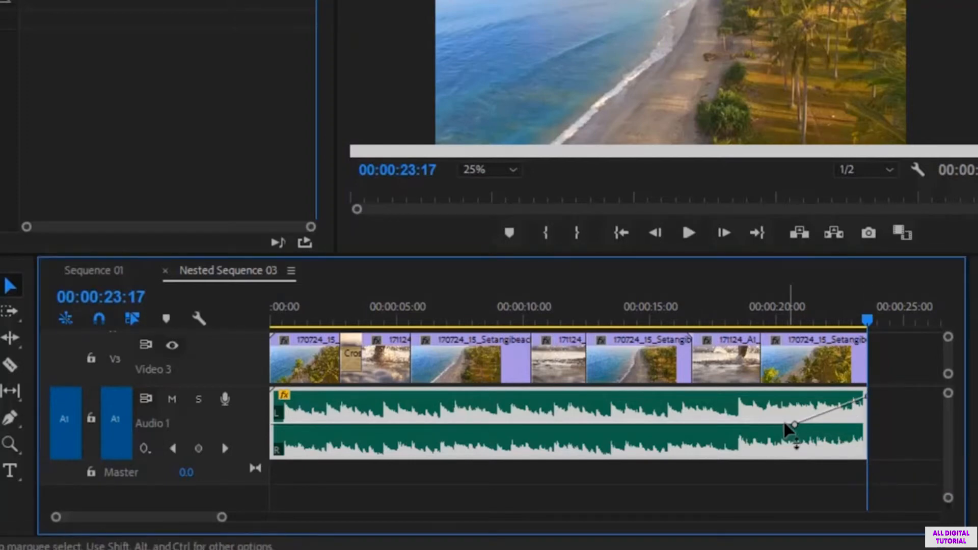
left_click(766, 315)
key("space")
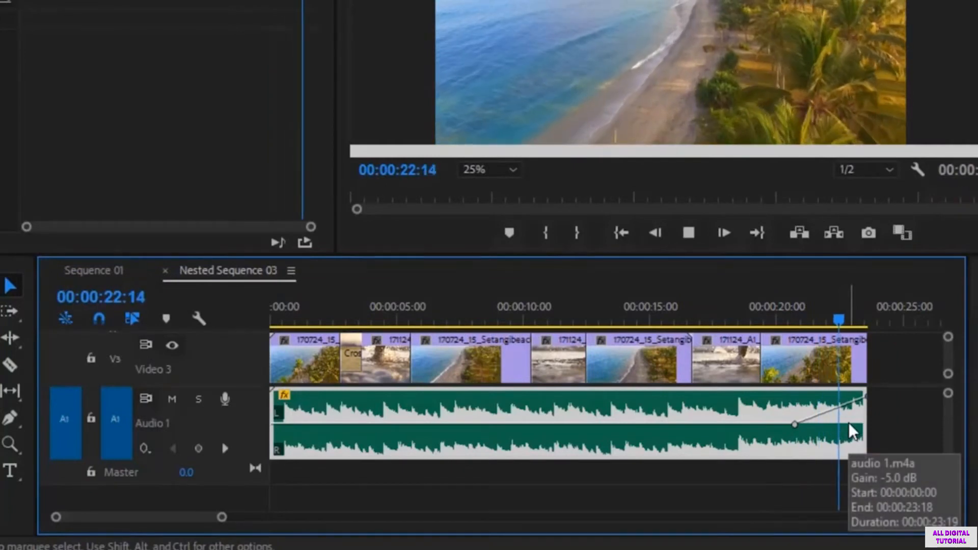
key("space")
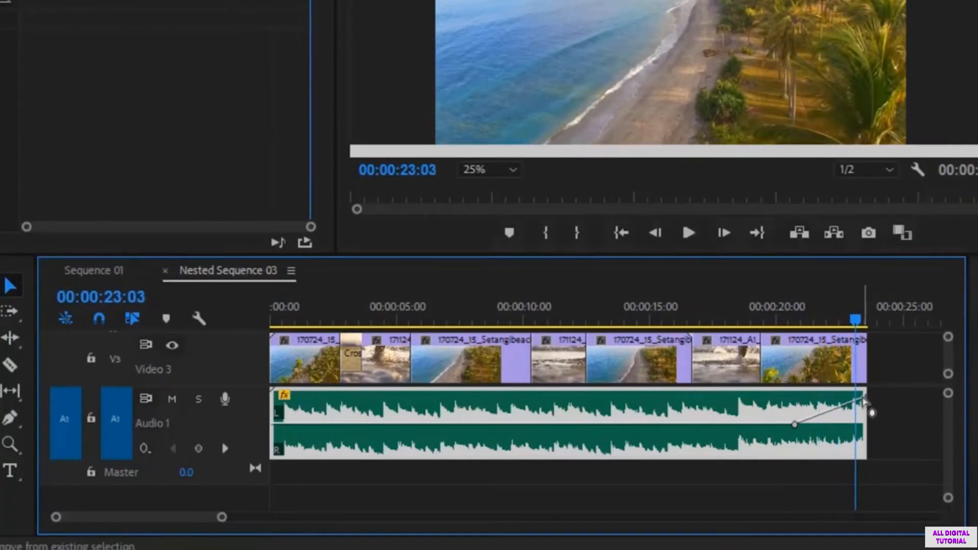
Bring the end keyframe back to about 0.15 dB and remove both volume keyframes from the audio clip
left_click_drag(864, 401, 865, 422)
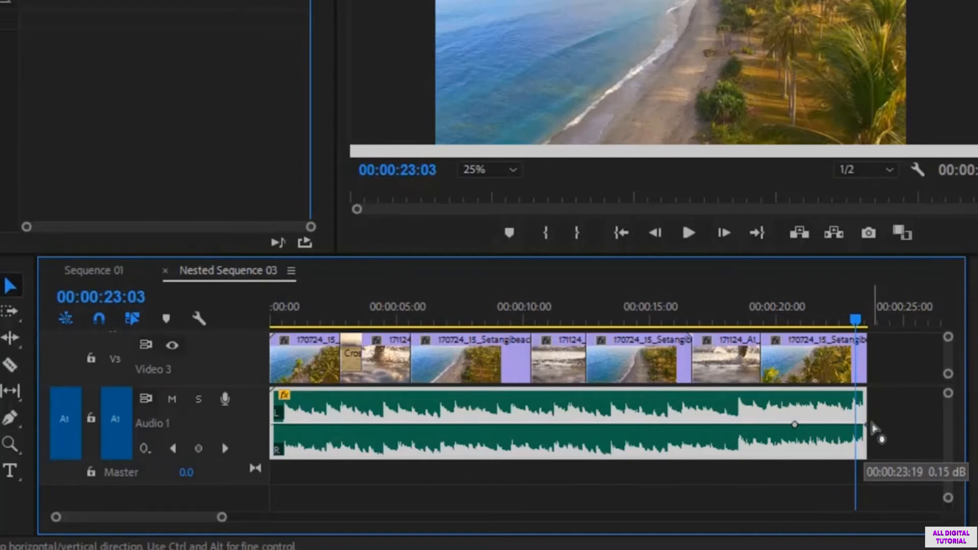
left_click(796, 426)
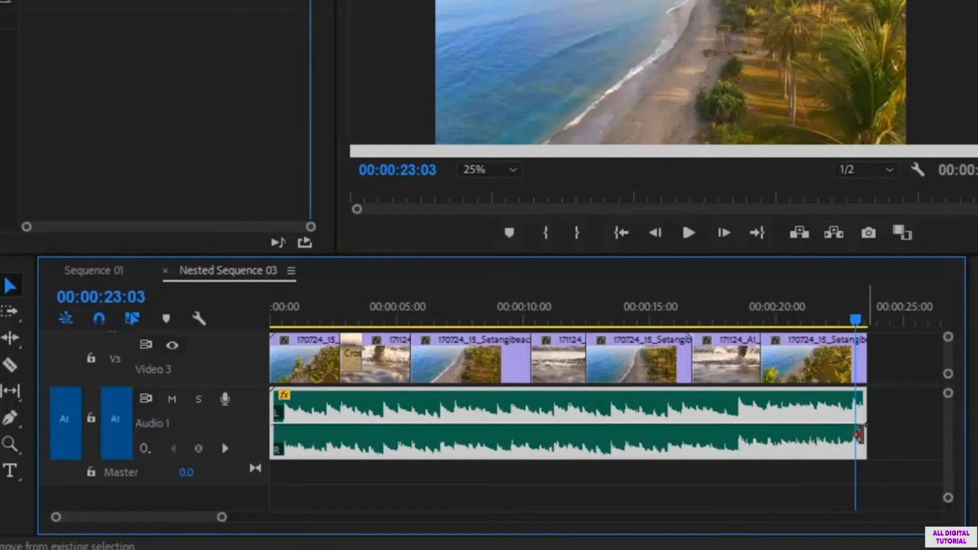
key("ctrl+z")
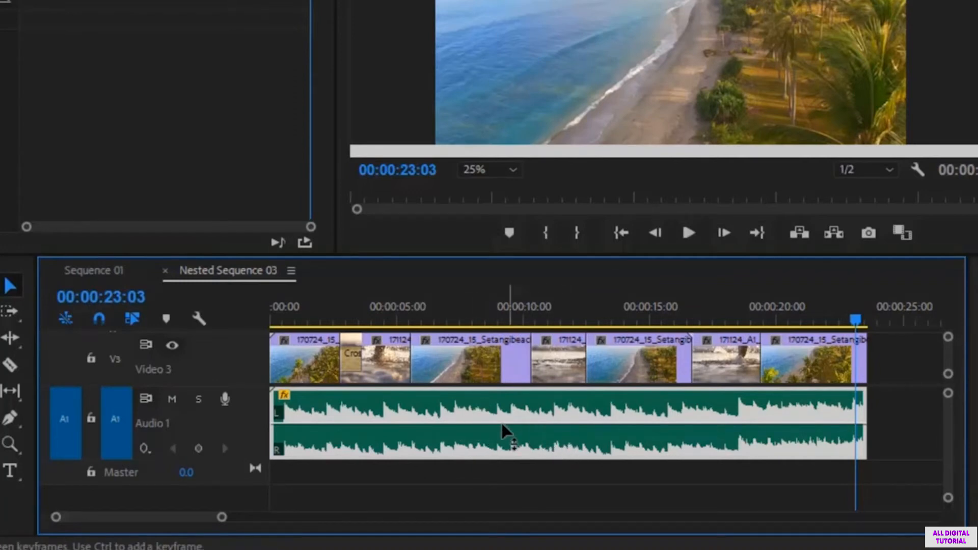
Add volume keyframes to the audio clip at 00:00:07:24 and 00:00:11:09
left_click_drag(856, 320, 468, 322)
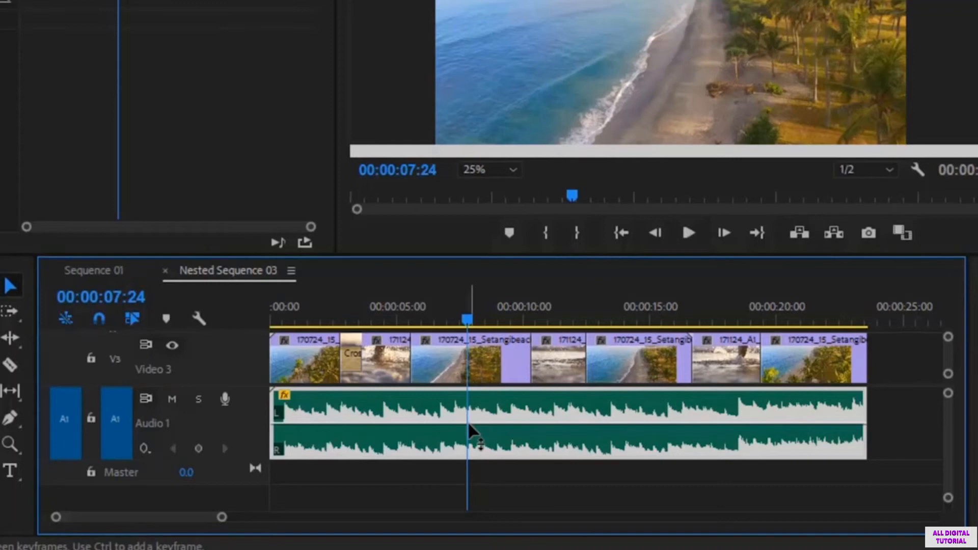
left_click(199, 449)
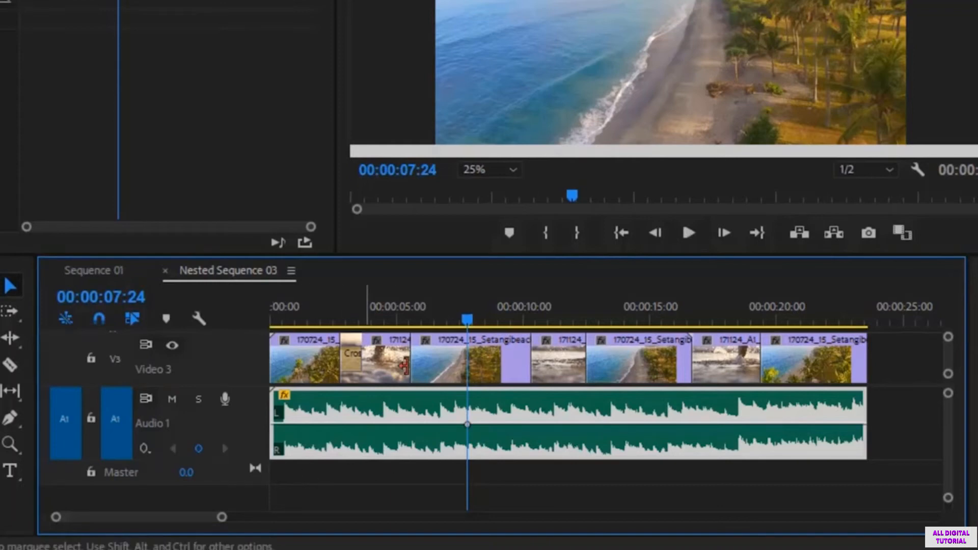
left_click_drag(468, 326, 556, 320)
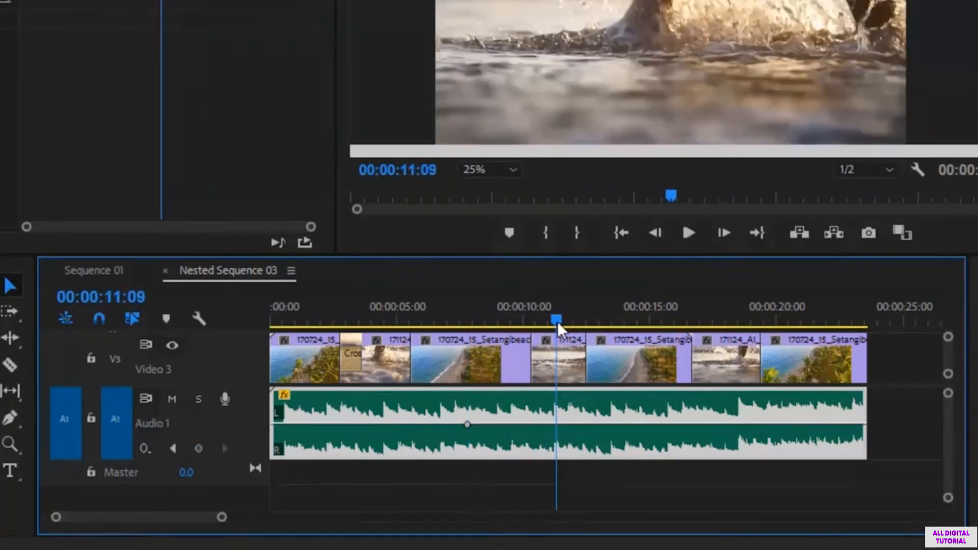
left_click(199, 447)
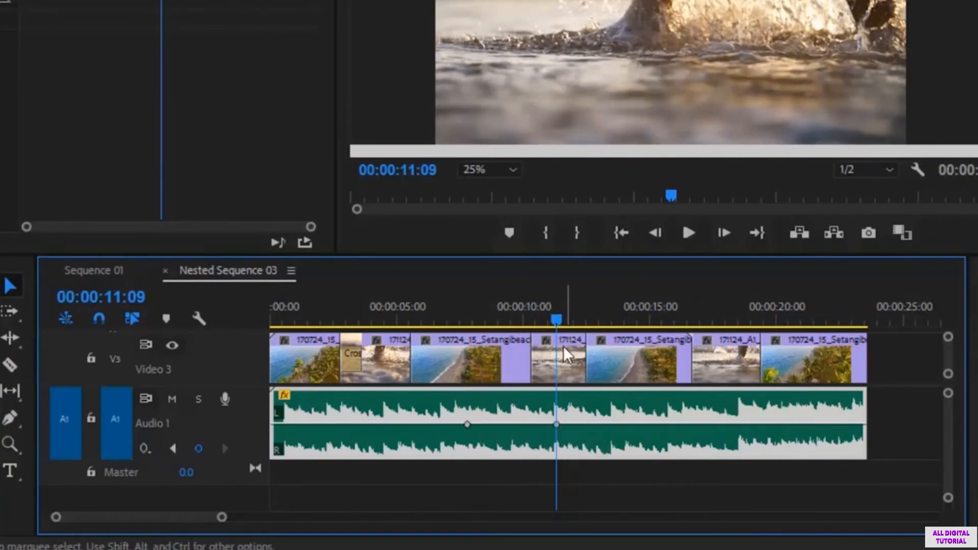
Add two inner keyframes at 00:00:10:28 and 00:00:08:14 and lower both to the same level to dip the volume between the outer keyframes
left_click_drag(557, 321, 548, 321)
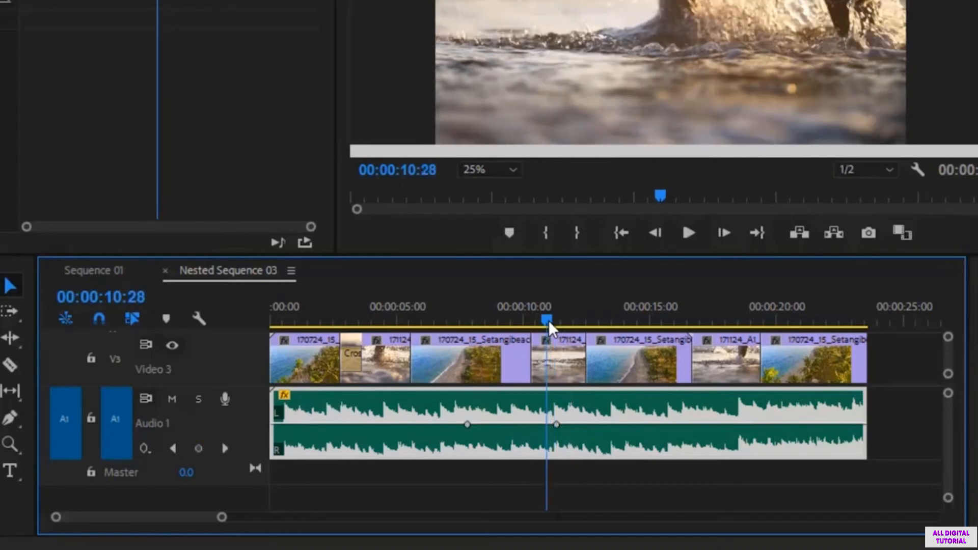
left_click(198, 447)
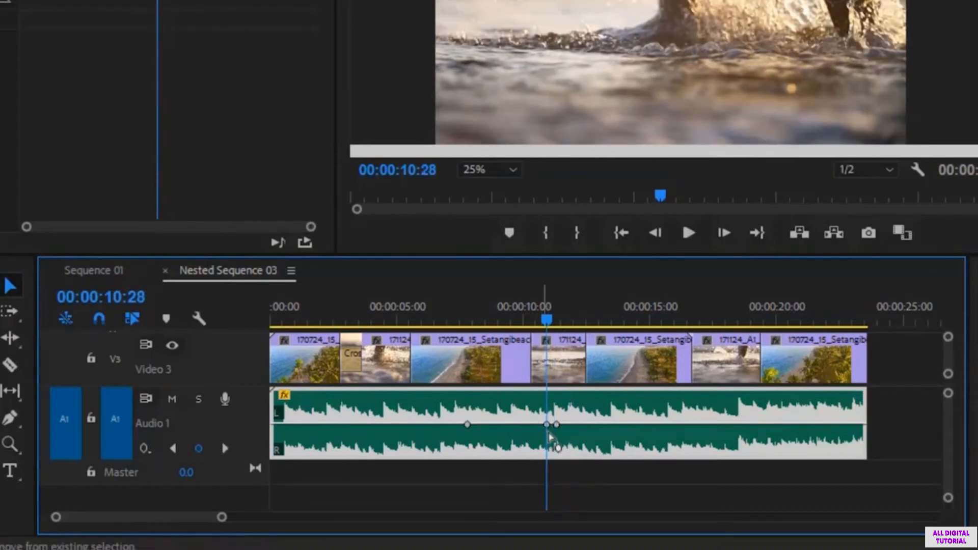
left_click_drag(546, 424, 546, 451)
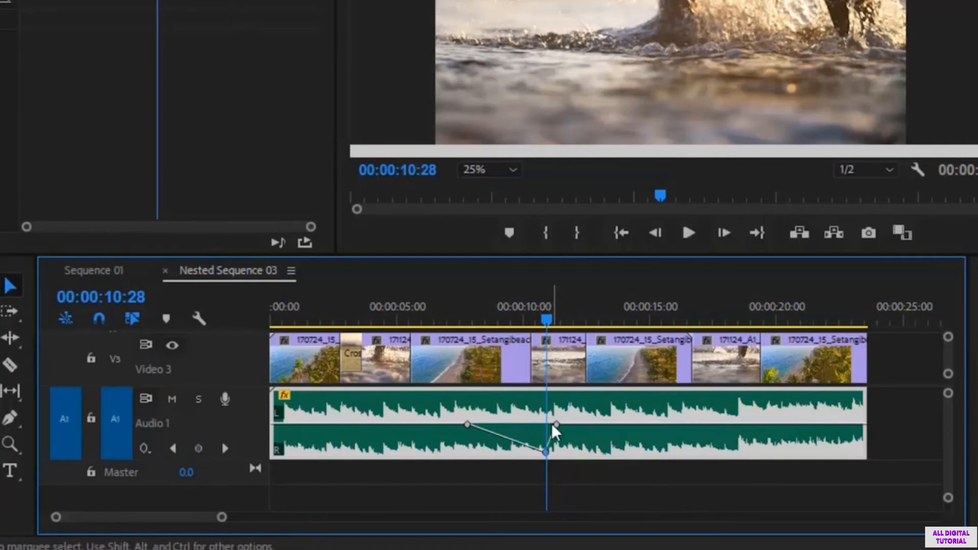
left_click_drag(549, 322, 483, 327)
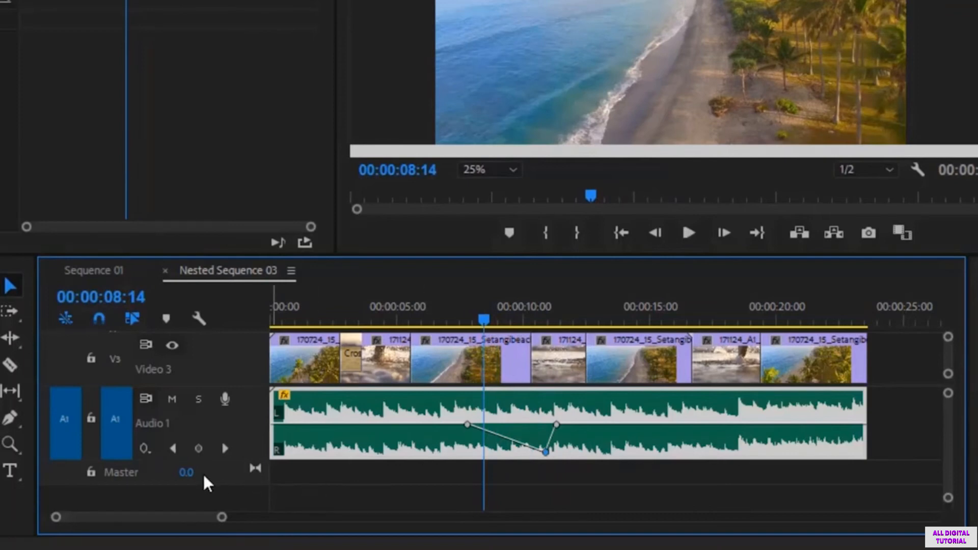
left_click(198, 449)
left_click_drag(483, 431, 483, 452)
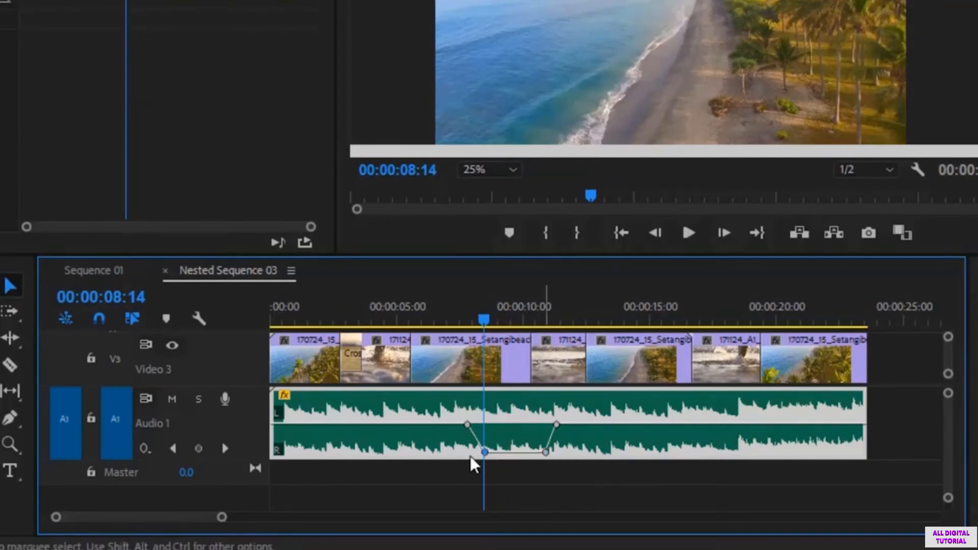
left_click(545, 453)
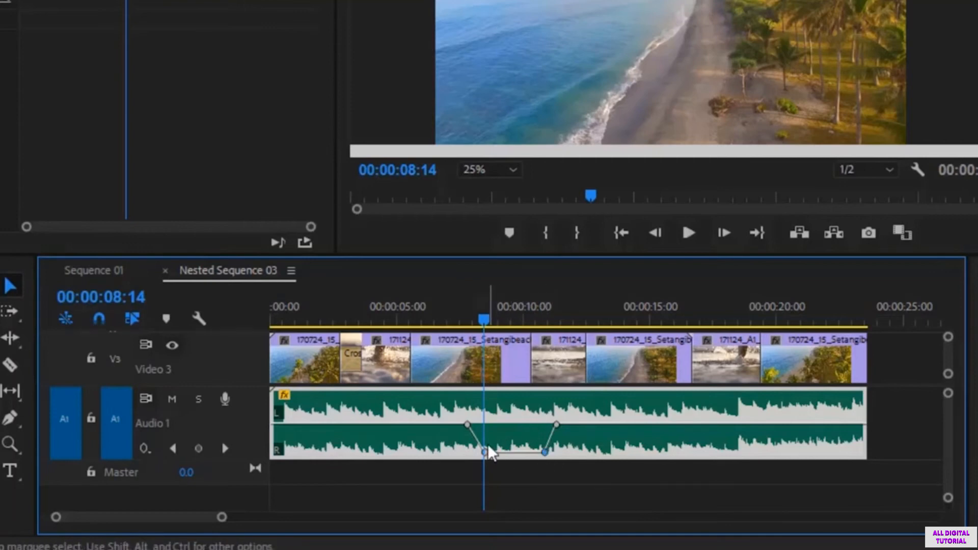
Play the sequence from 00:00:05:23 through the volume dip and stop at about 00:00:12:27
left_click_drag(485, 322, 366, 336)
left_click(438, 360)
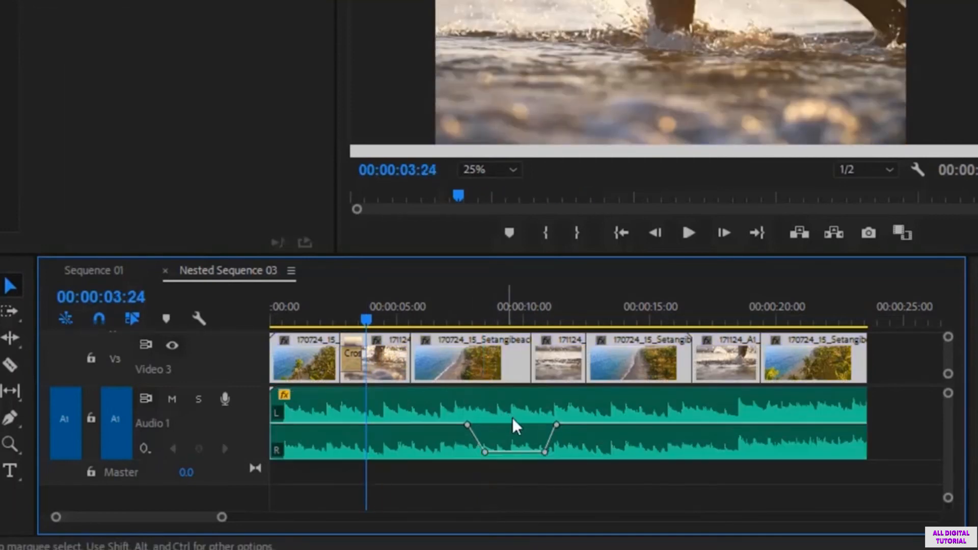
left_click(416, 320)
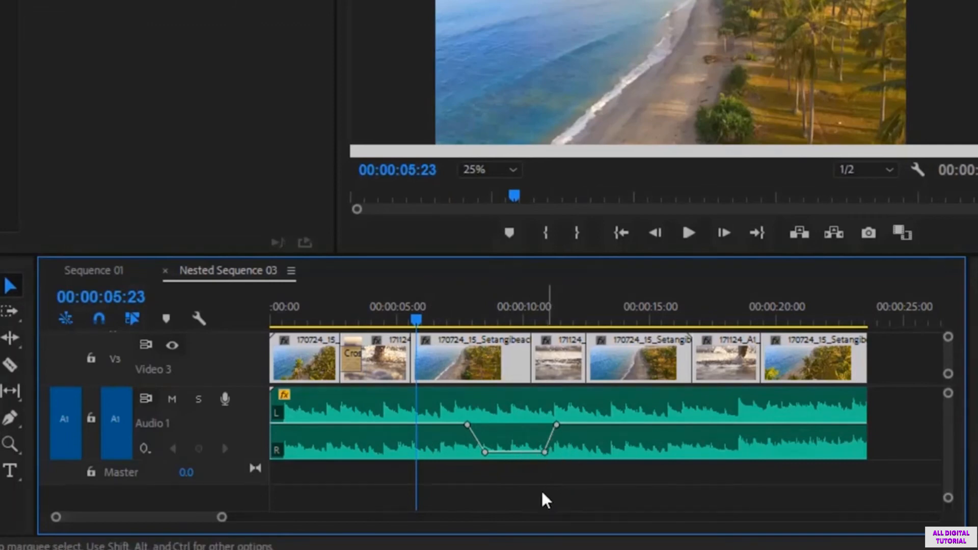
key("space")
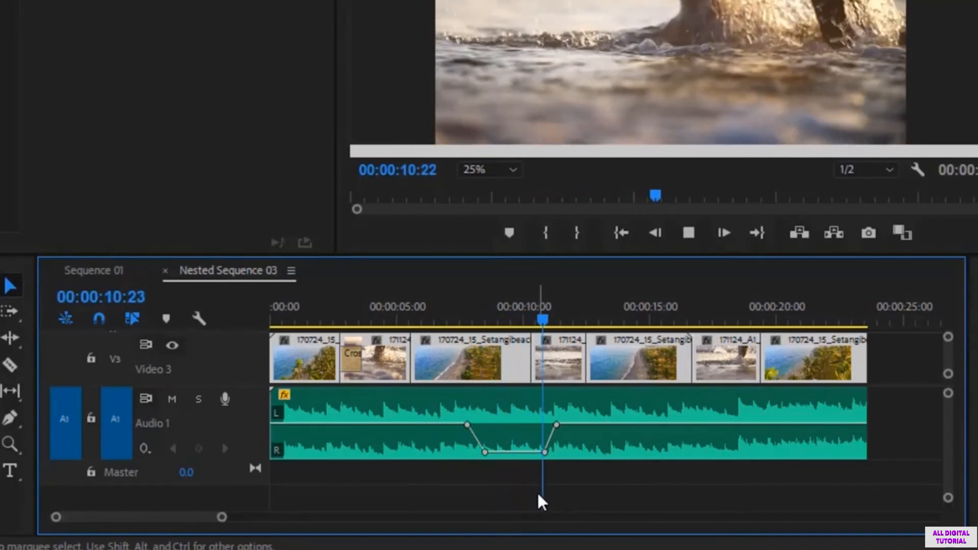
key("space")
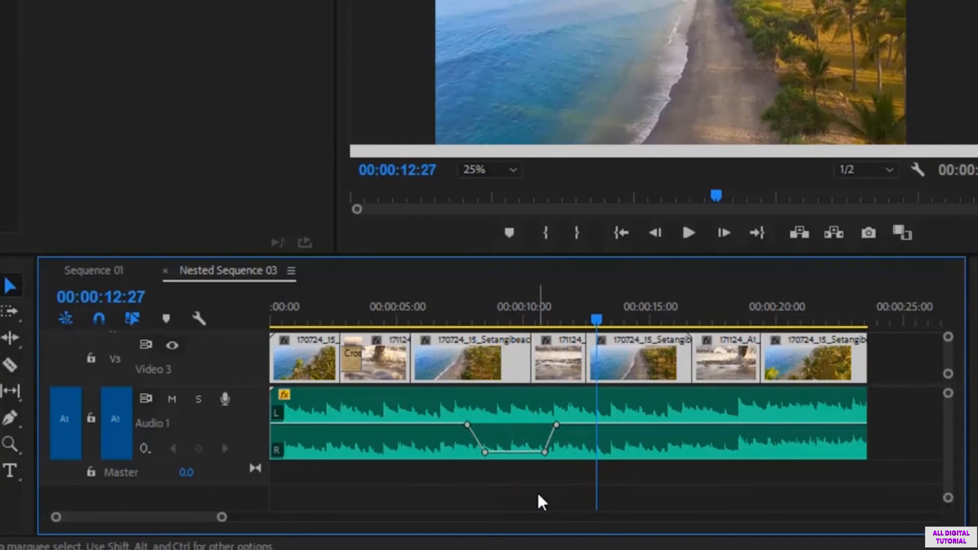
Delete all four volume keyframes from the audio clip
left_click(544, 453)
key("Delete")
left_click(485, 453)
key("Delete")
left_click(467, 425)
key("Delete")
left_click(557, 425)
key("Delete")
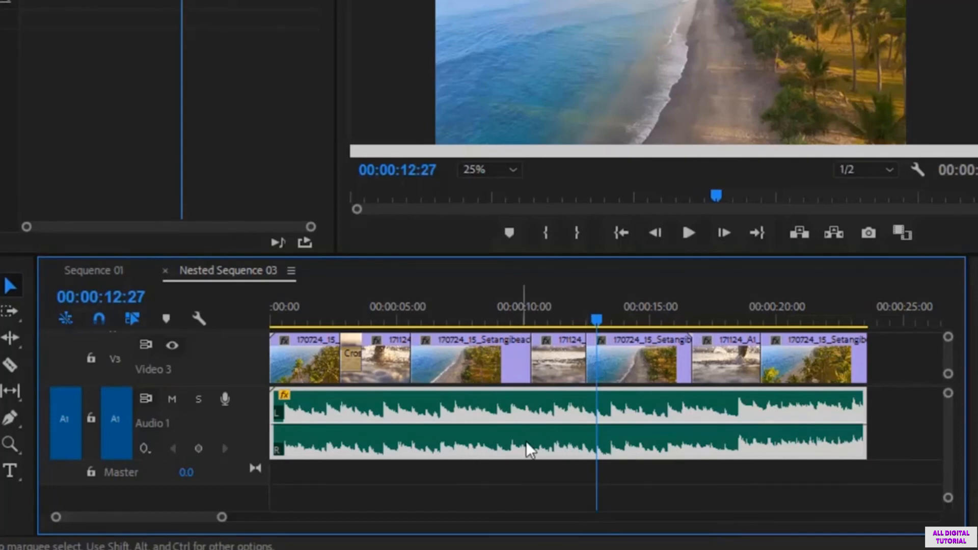
Change the audio clip's speed to about 111.2% in the Clip Speed / Duration settings
right_click(438, 454)
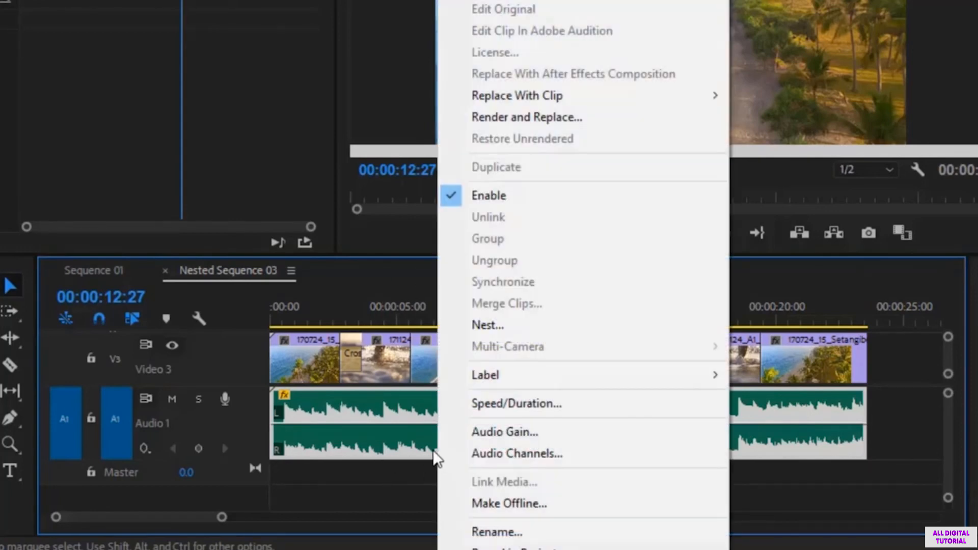
left_click(564, 404)
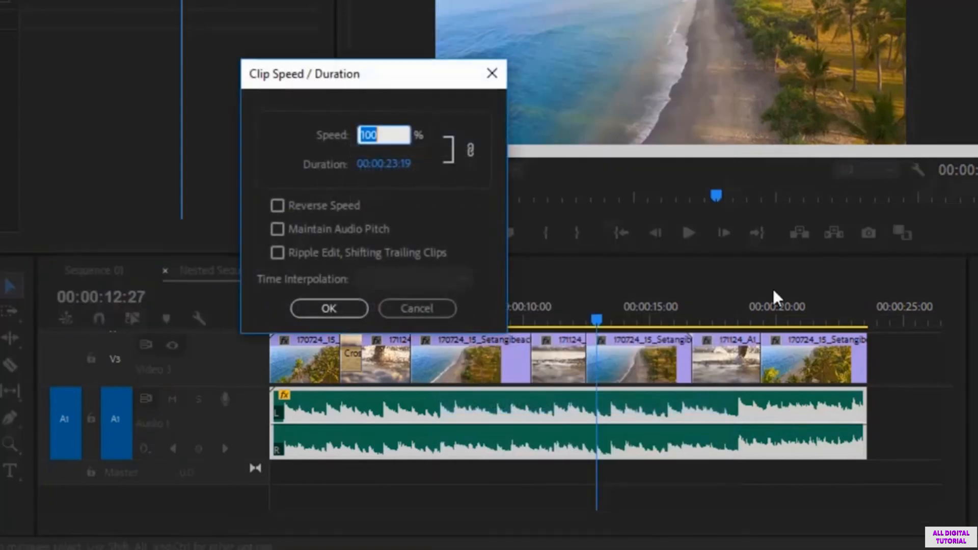
left_click(371, 135)
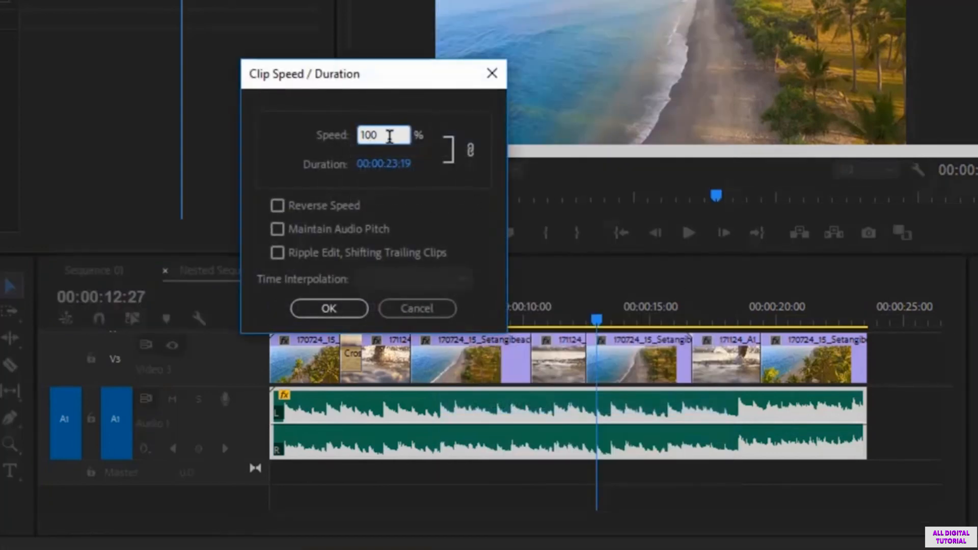
left_click(420, 186)
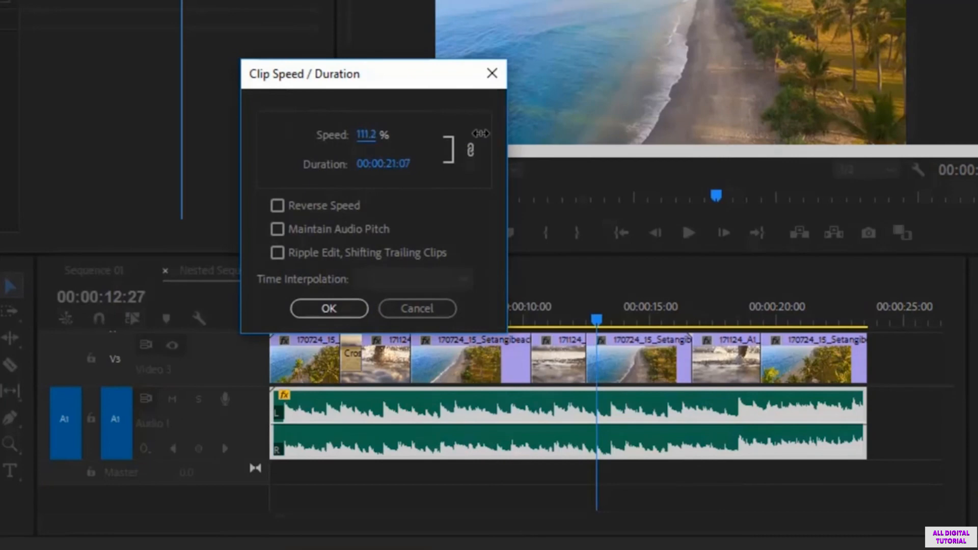